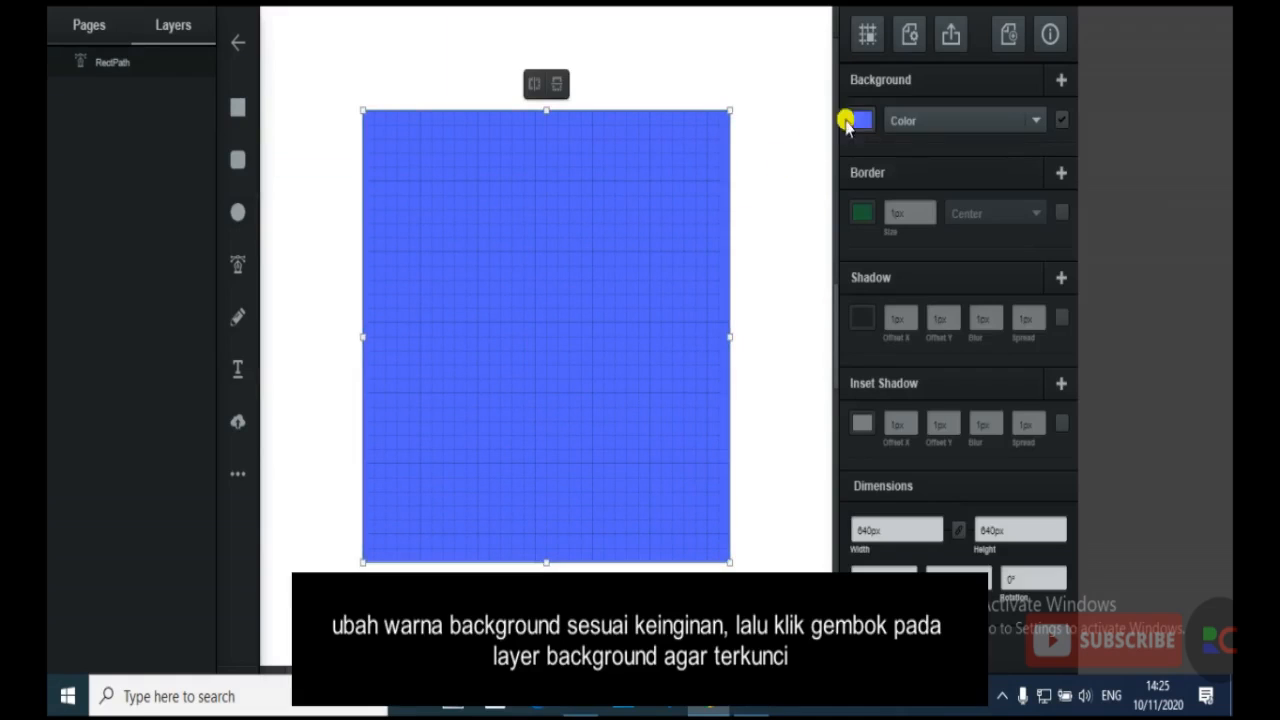
# Fill the background rectangle with a very pale blue and lock its layer
pyautogui.click(840, 122)
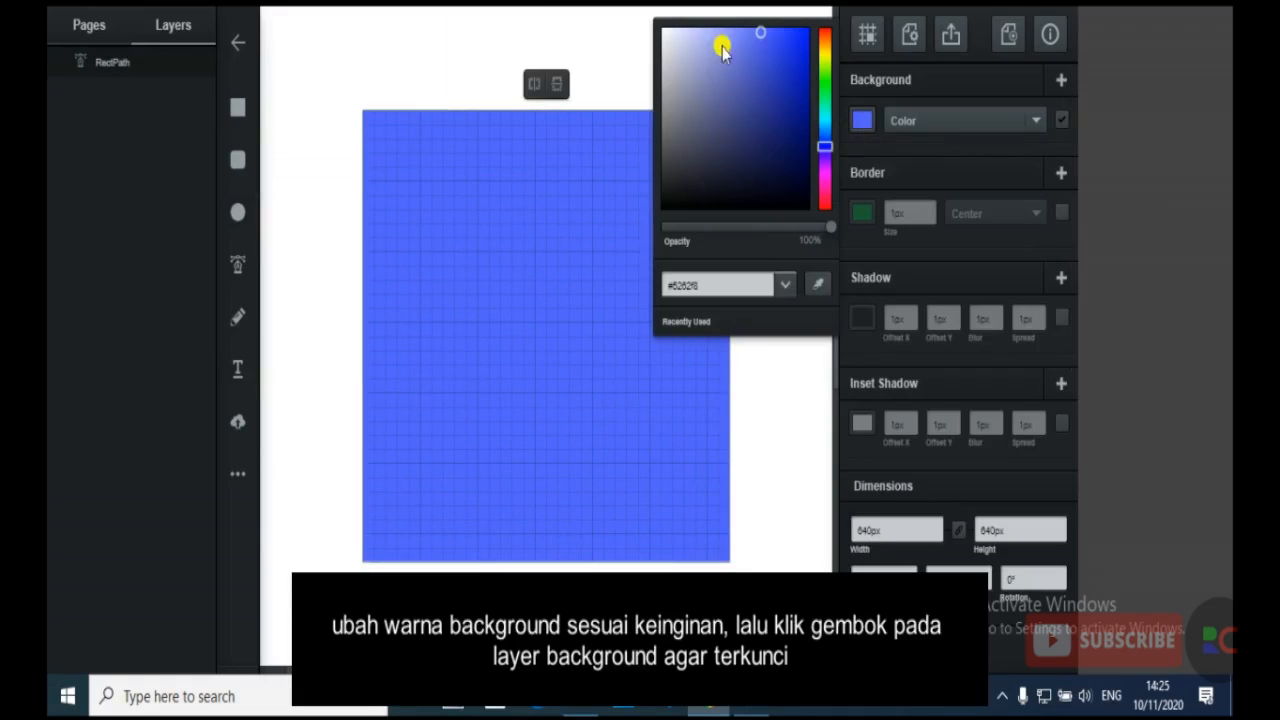
pyautogui.moveTo(723, 50); pyautogui.dragTo(677, 25)
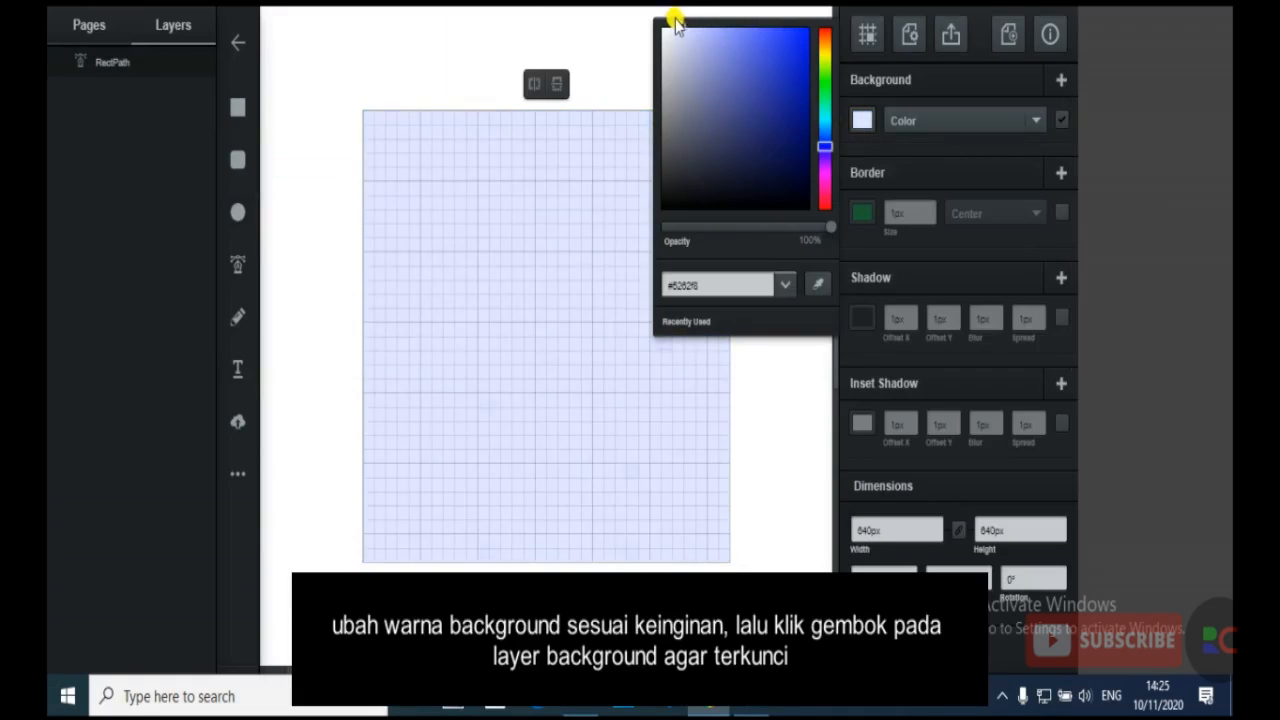
pyautogui.click(775, 400)
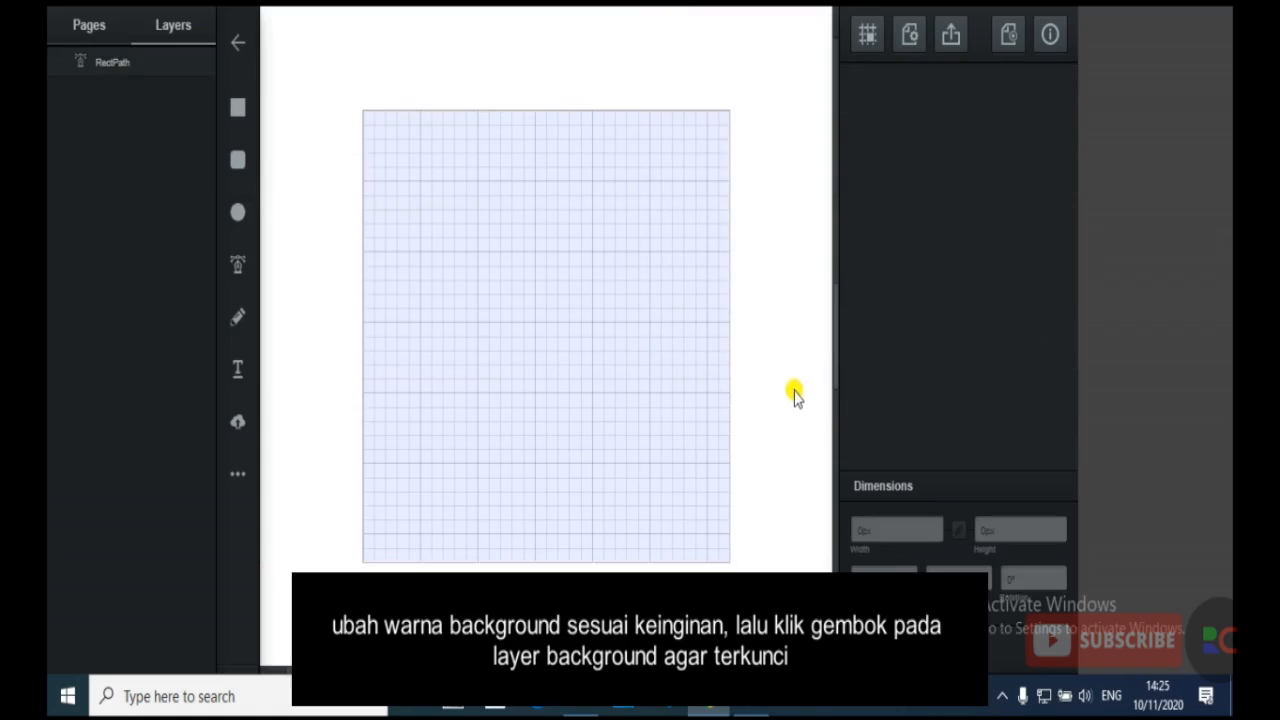
pyautogui.moveTo(163, 64)
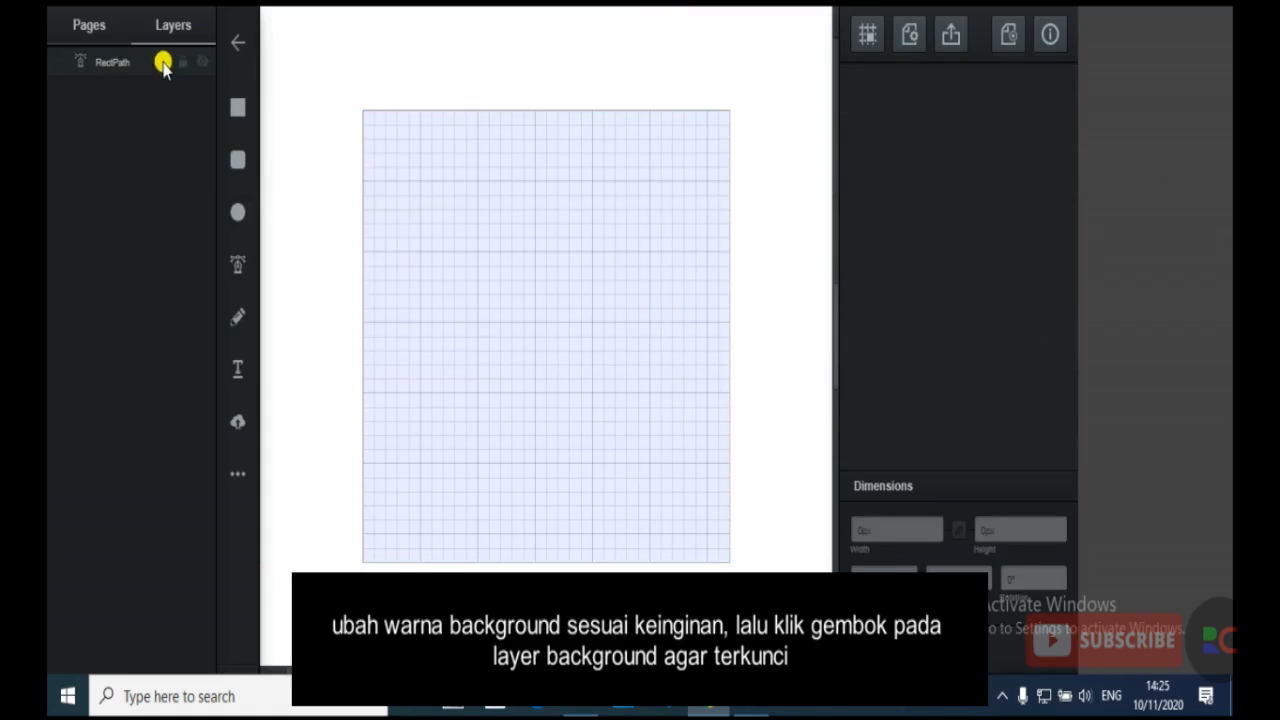
pyautogui.click(180, 63)
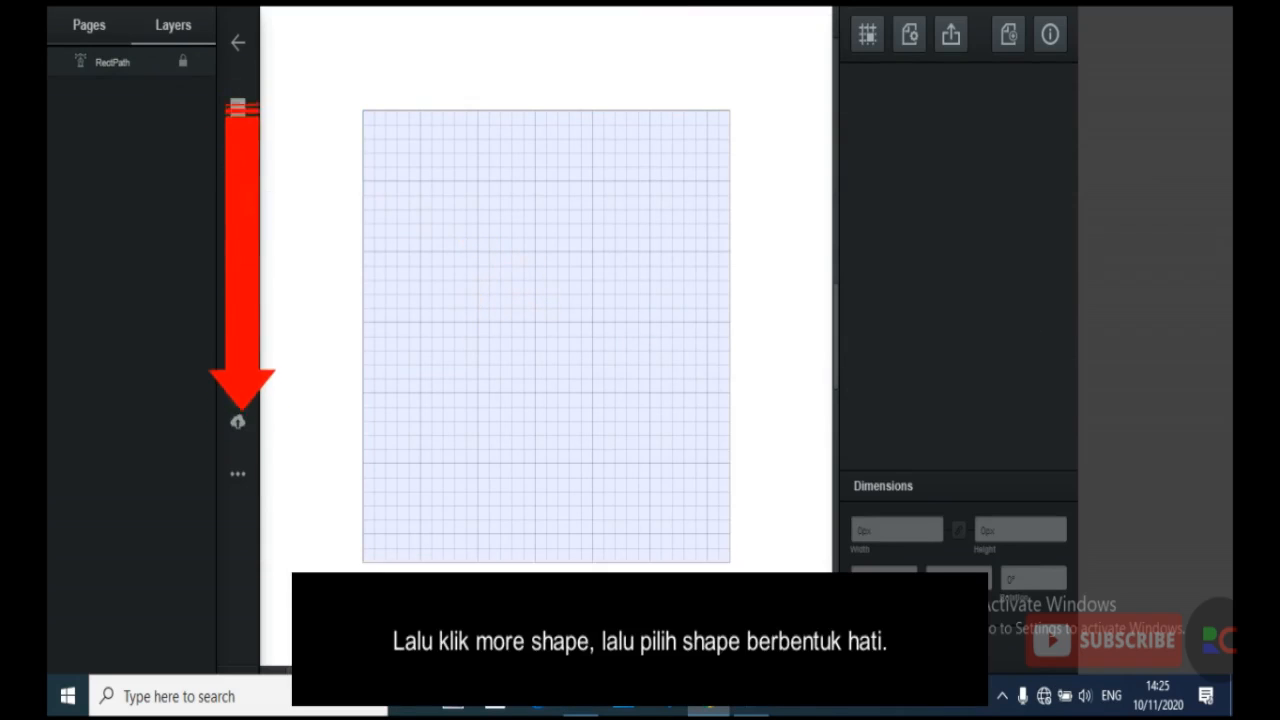
# Place a heart shape about 89 × 80 px near the middle of the background, at about X 255, Y 220
pyautogui.click(237, 474)
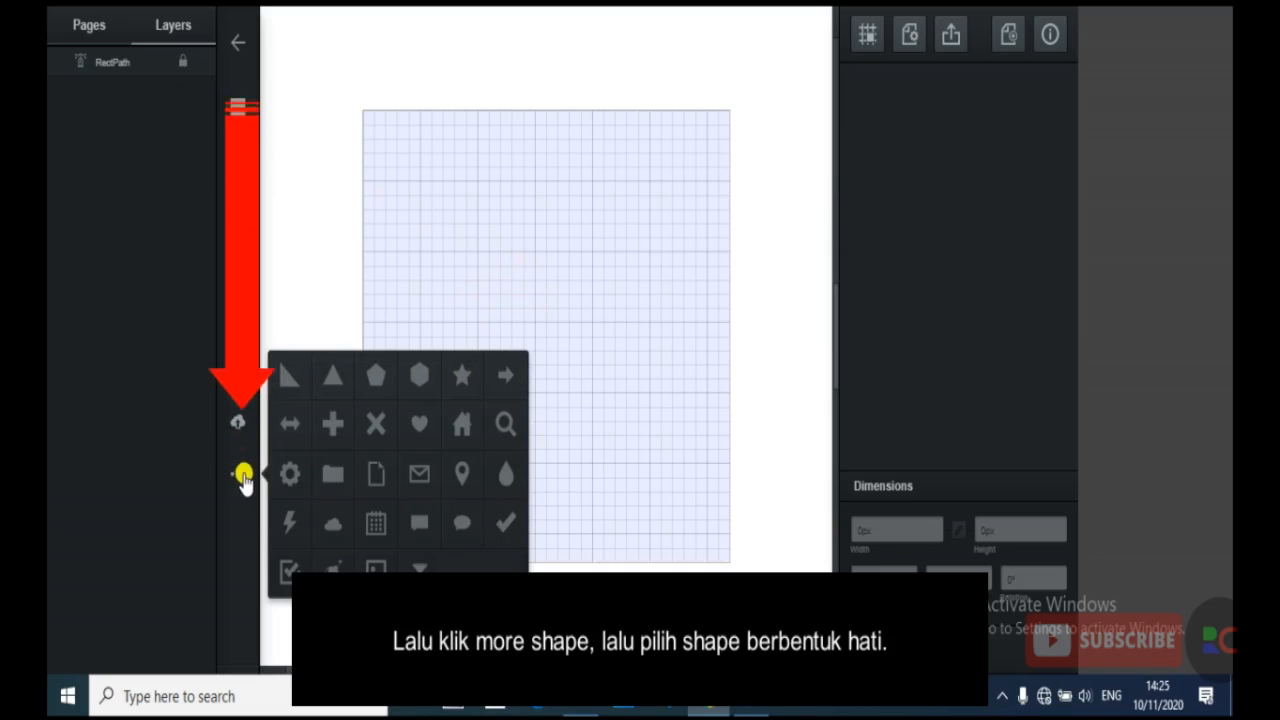
pyautogui.click(421, 428)
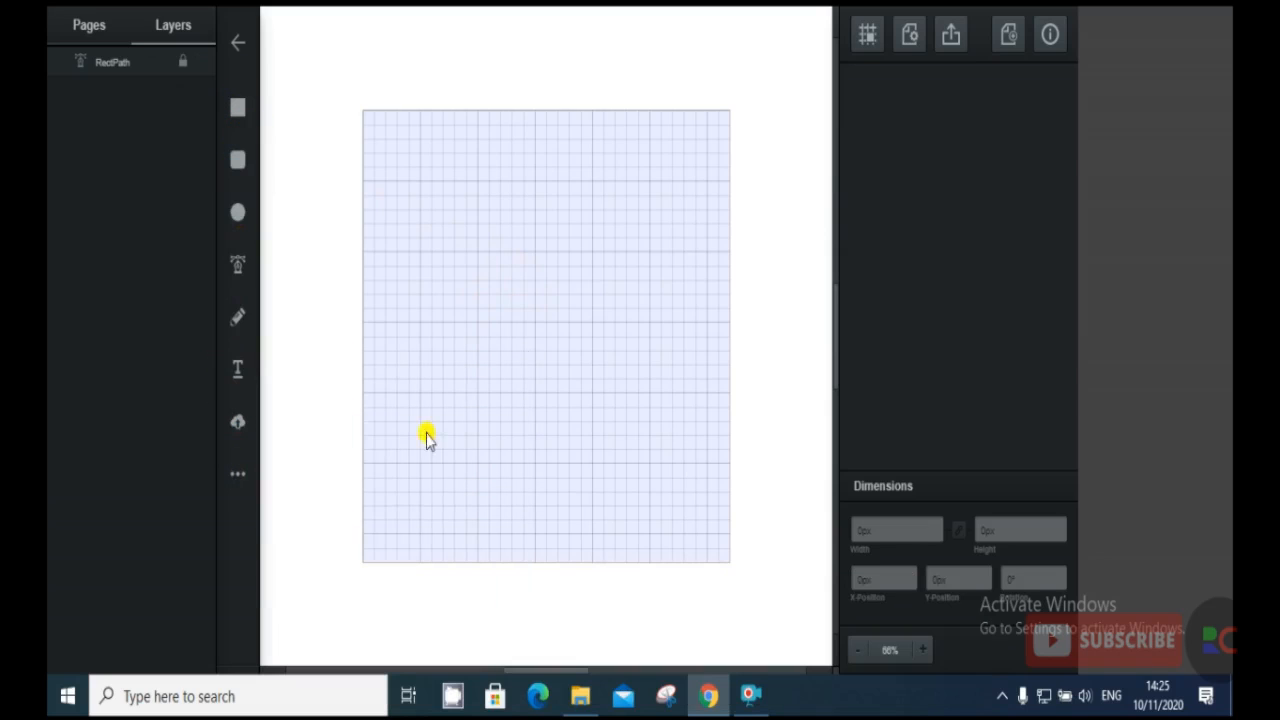
pyautogui.click(552, 296)
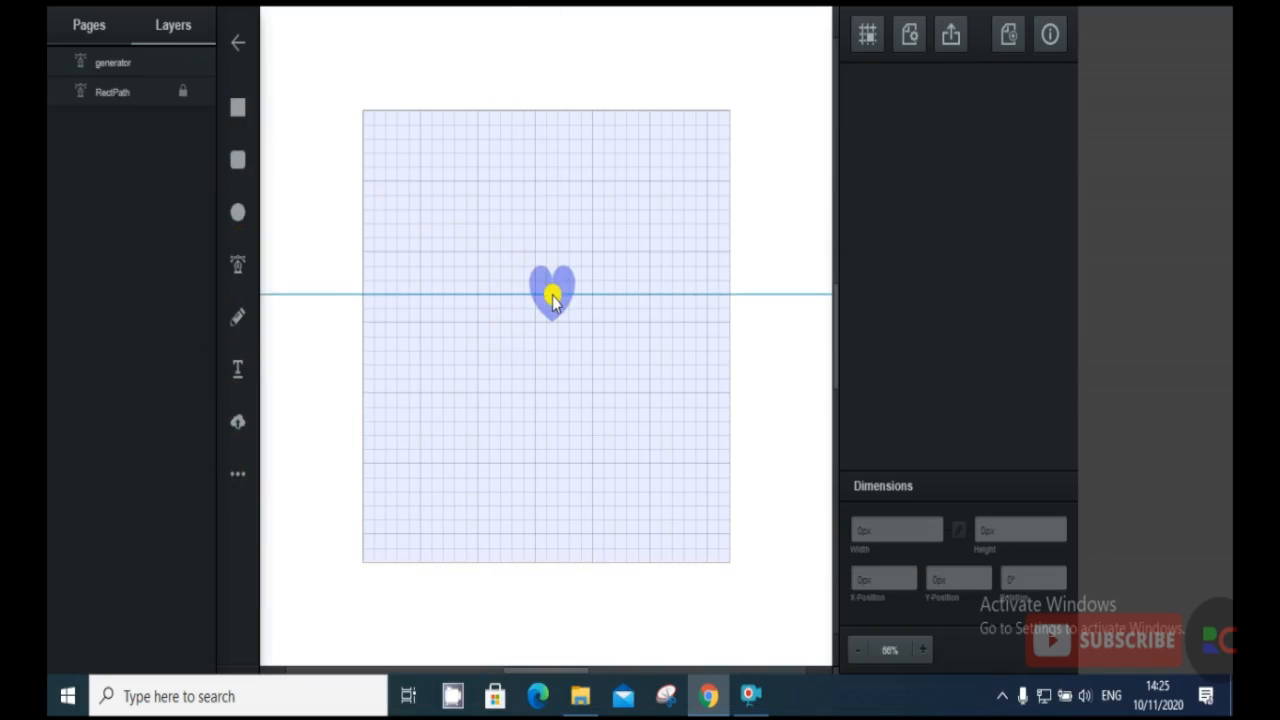
pyautogui.click(552, 296)
pyautogui.moveTo(577, 292); pyautogui.dragTo(539, 300)
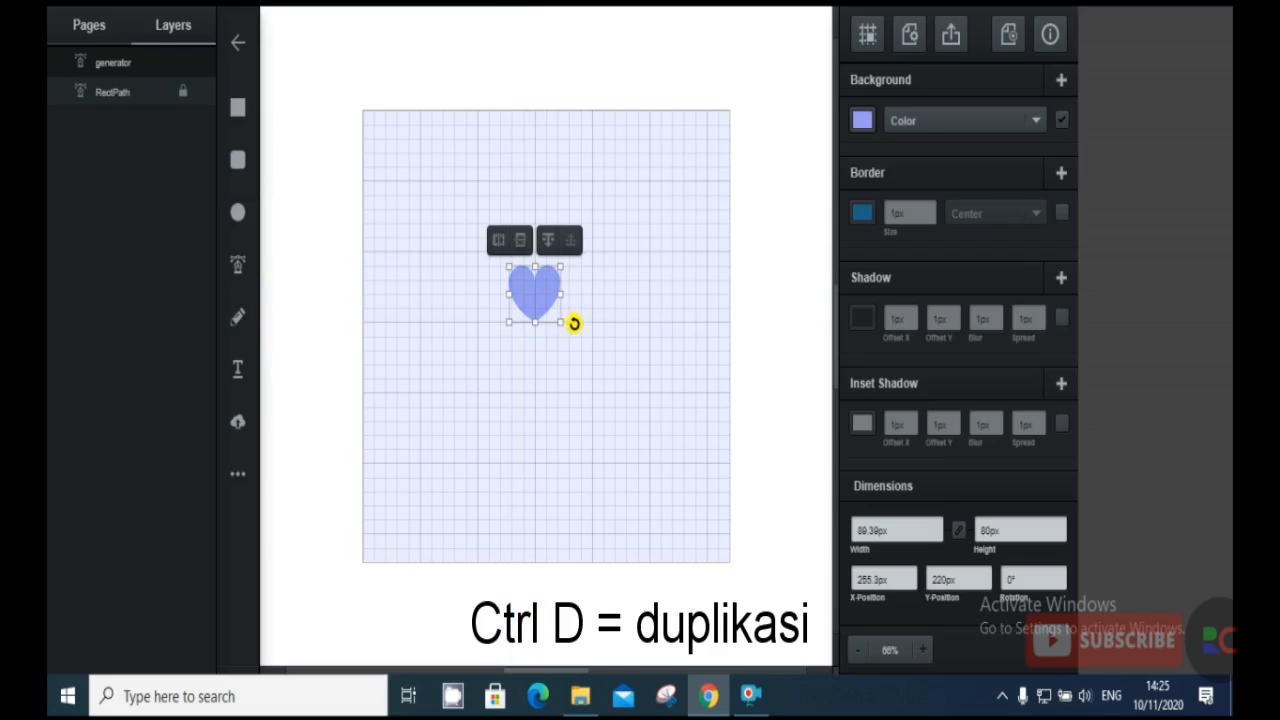
# Duplicate the heart, flip the copy vertically and place it directly below the original, tip to tip
pyautogui.hotkey('ctrl', 'd')
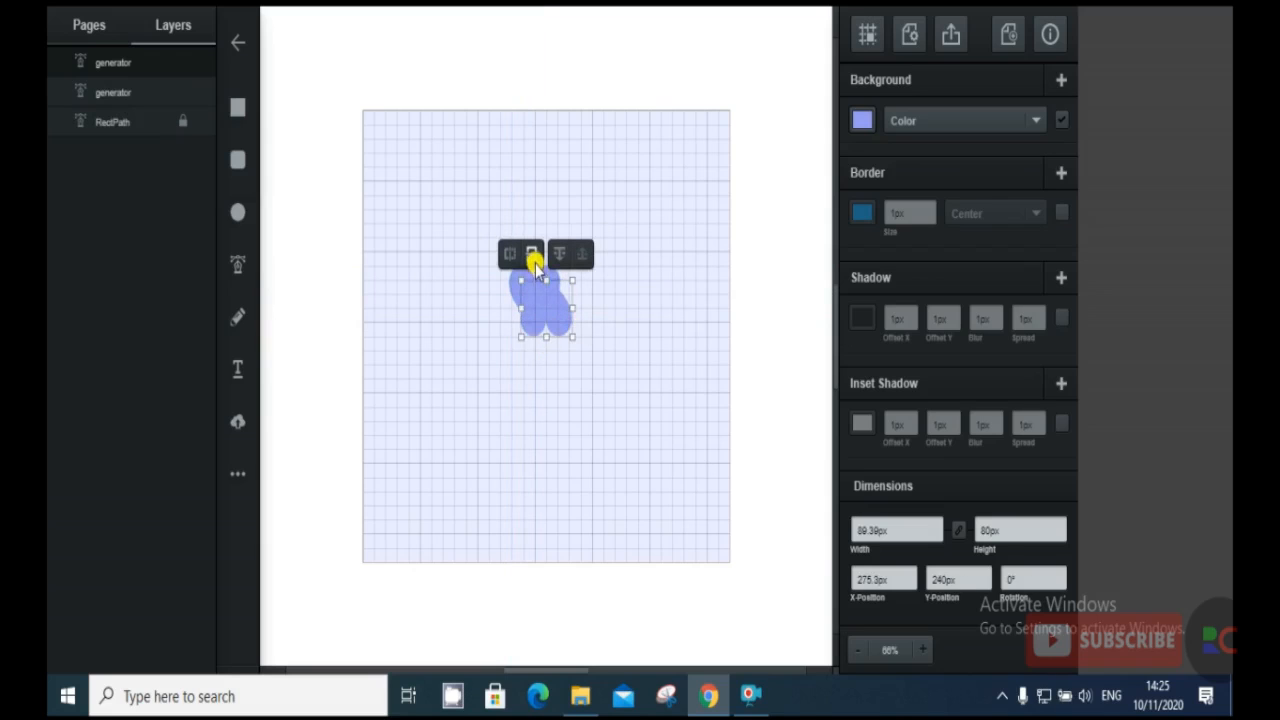
pyautogui.moveTo(560, 323); pyautogui.dragTo(548, 363)
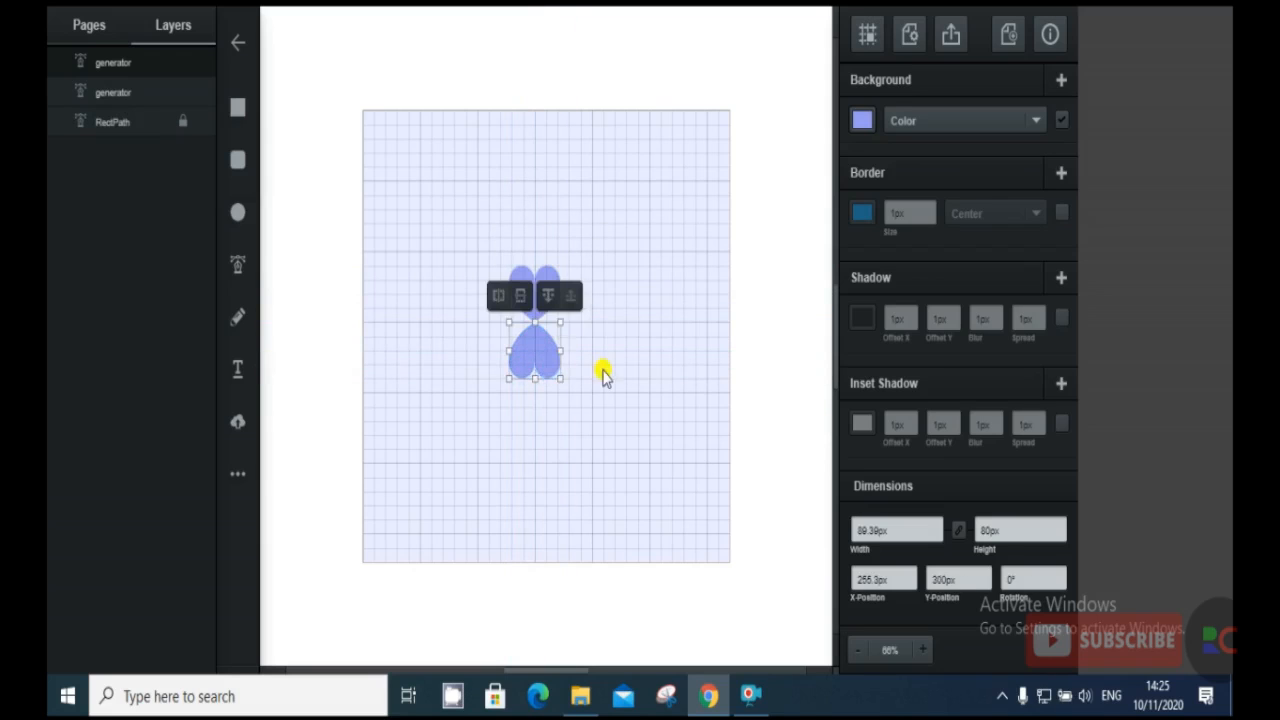
pyautogui.click(603, 371)
# Duplicate the pair of hearts and place the copy rotated 90° over the originals to form an eight-lobed flower
pyautogui.moveTo(600, 405); pyautogui.dragTo(466, 237)
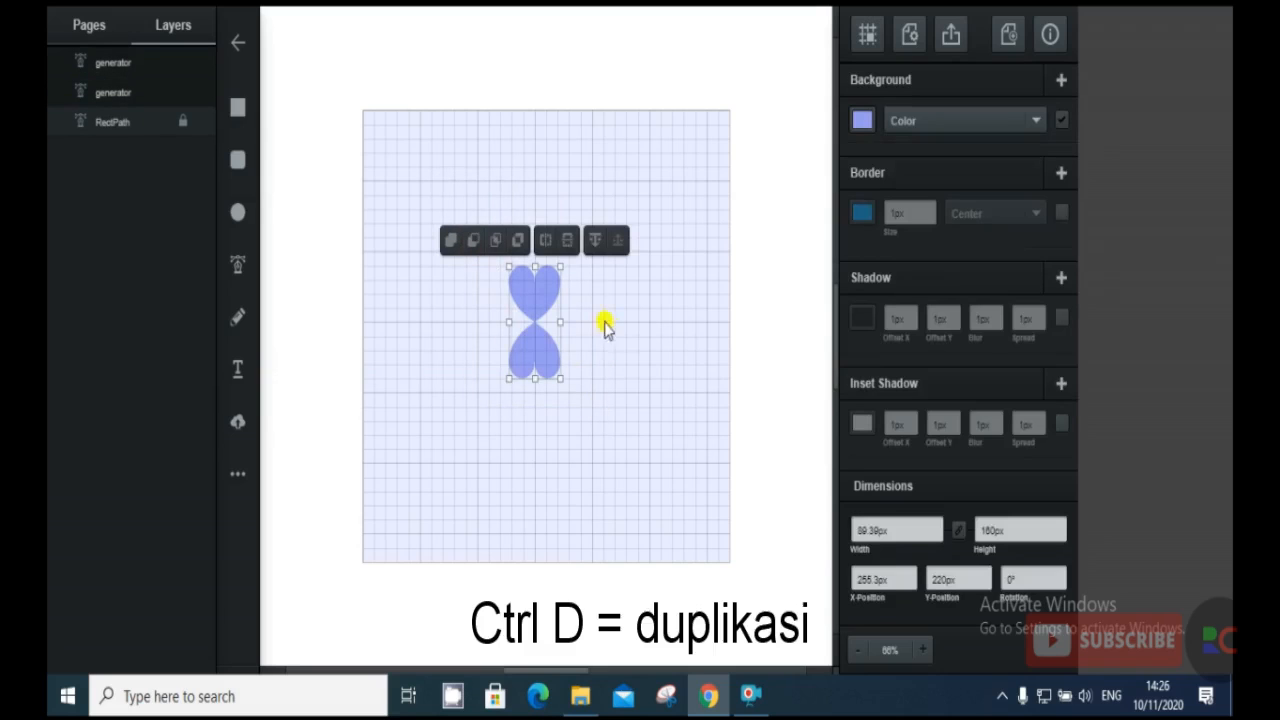
pyautogui.hotkey('ctrl', 'd')
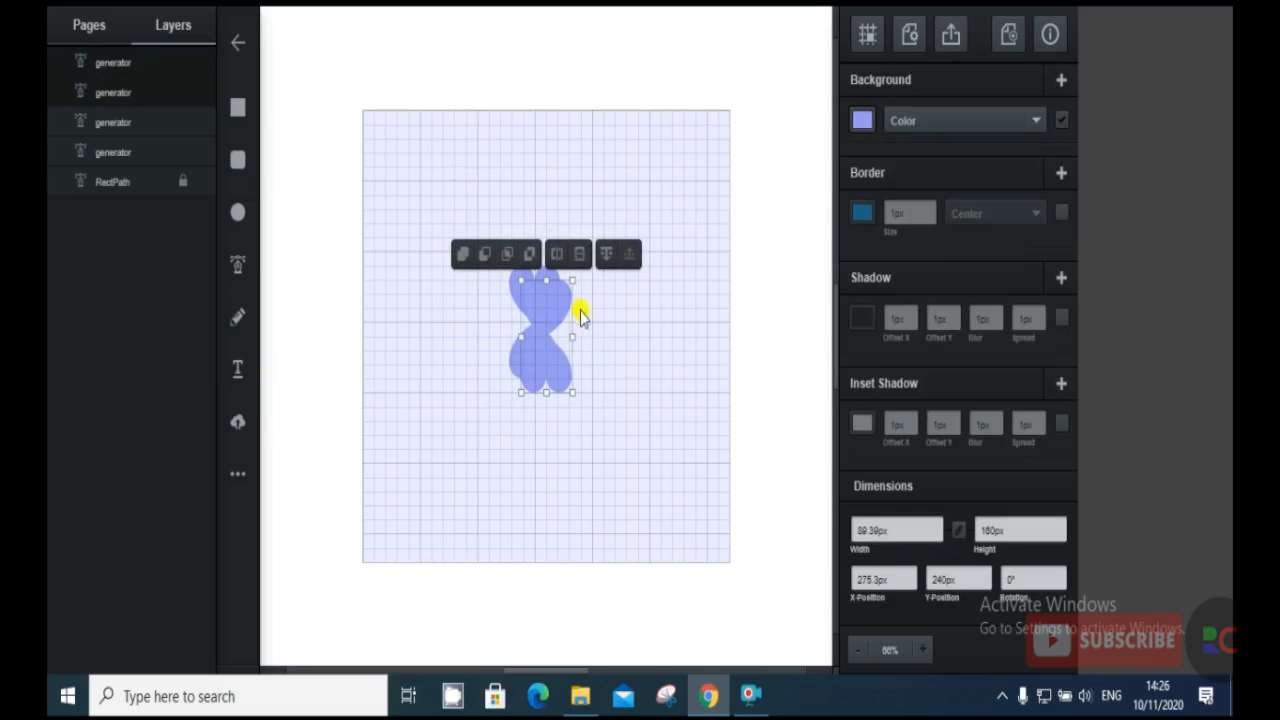
pyautogui.moveTo(580, 290); pyautogui.dragTo(564, 343)
pyautogui.click(600, 400)
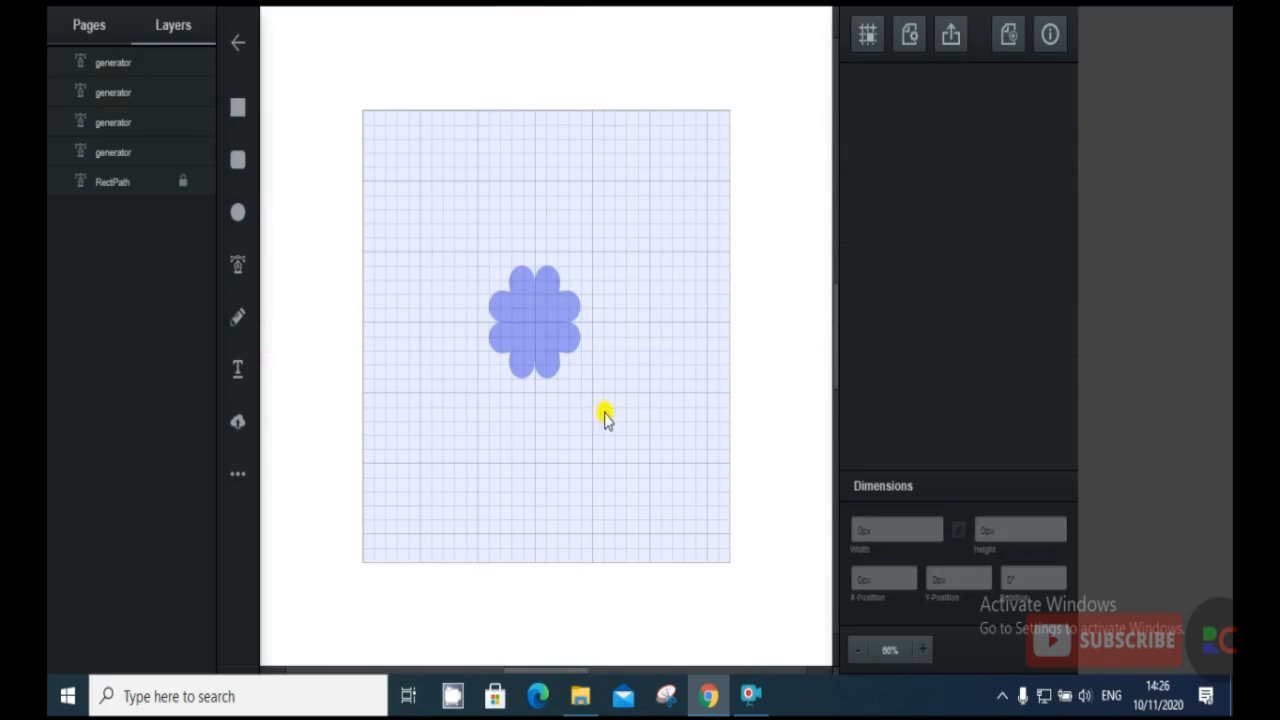
# Merge the four hearts into a single flower shape and enlarge it to about 292 px square
pyautogui.moveTo(605, 412); pyautogui.dragTo(457, 238)
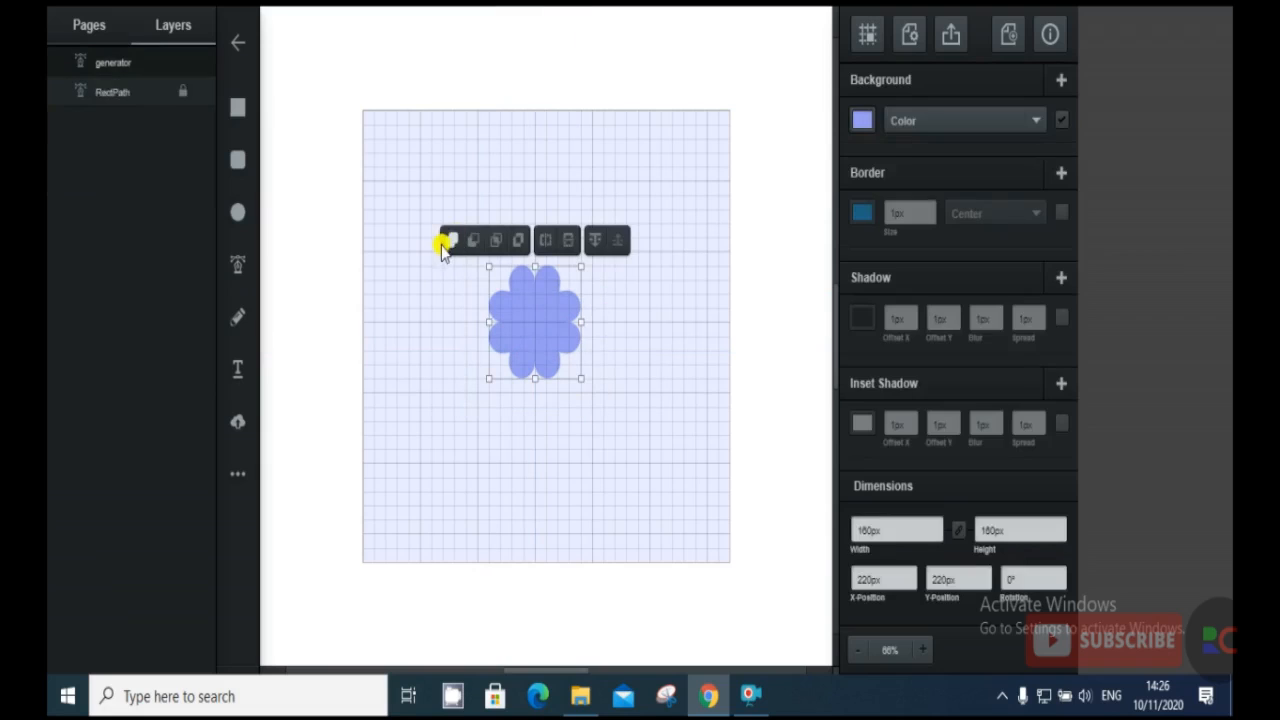
pyautogui.click(451, 241)
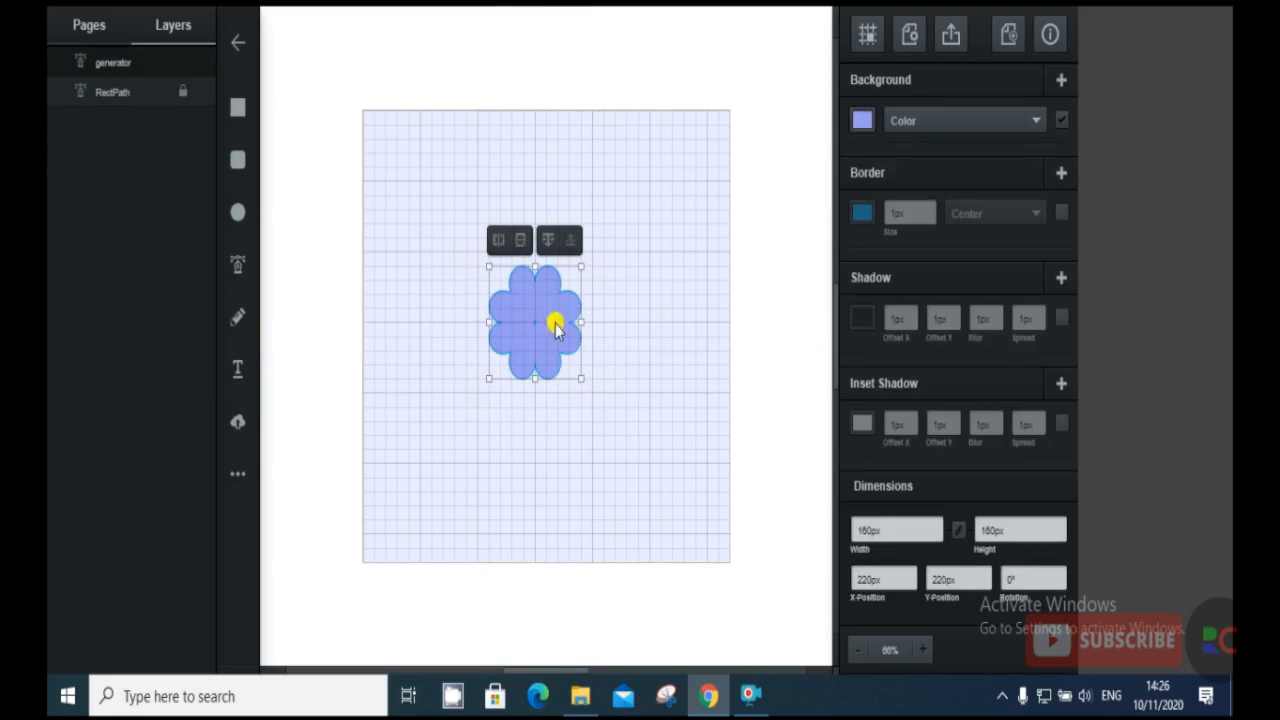
pyautogui.moveTo(551, 303); pyautogui.dragTo(569, 351)
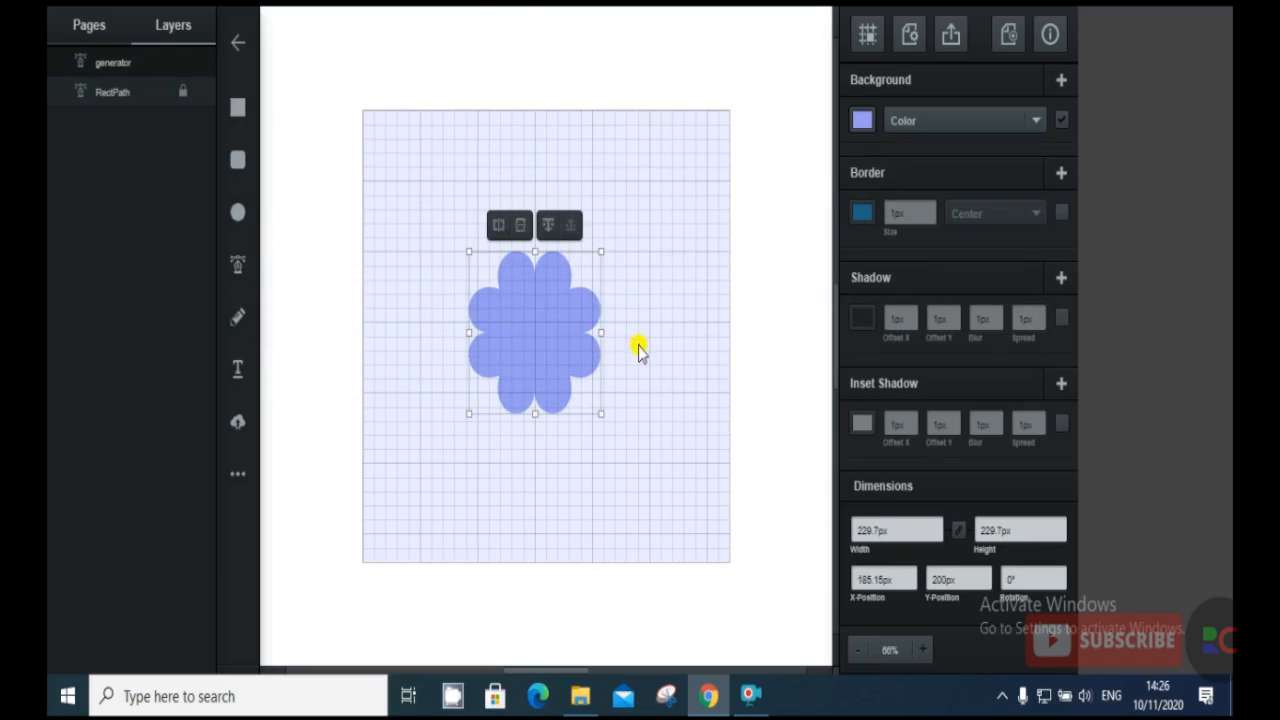
pyautogui.moveTo(600, 411); pyautogui.dragTo(634, 449)
# Duplicate the flower, offset the copy to the right and scale it down to about 266 px square
pyautogui.moveTo(590, 383); pyautogui.dragTo(675, 356)
pyautogui.hotkey('ctrl', 'd')
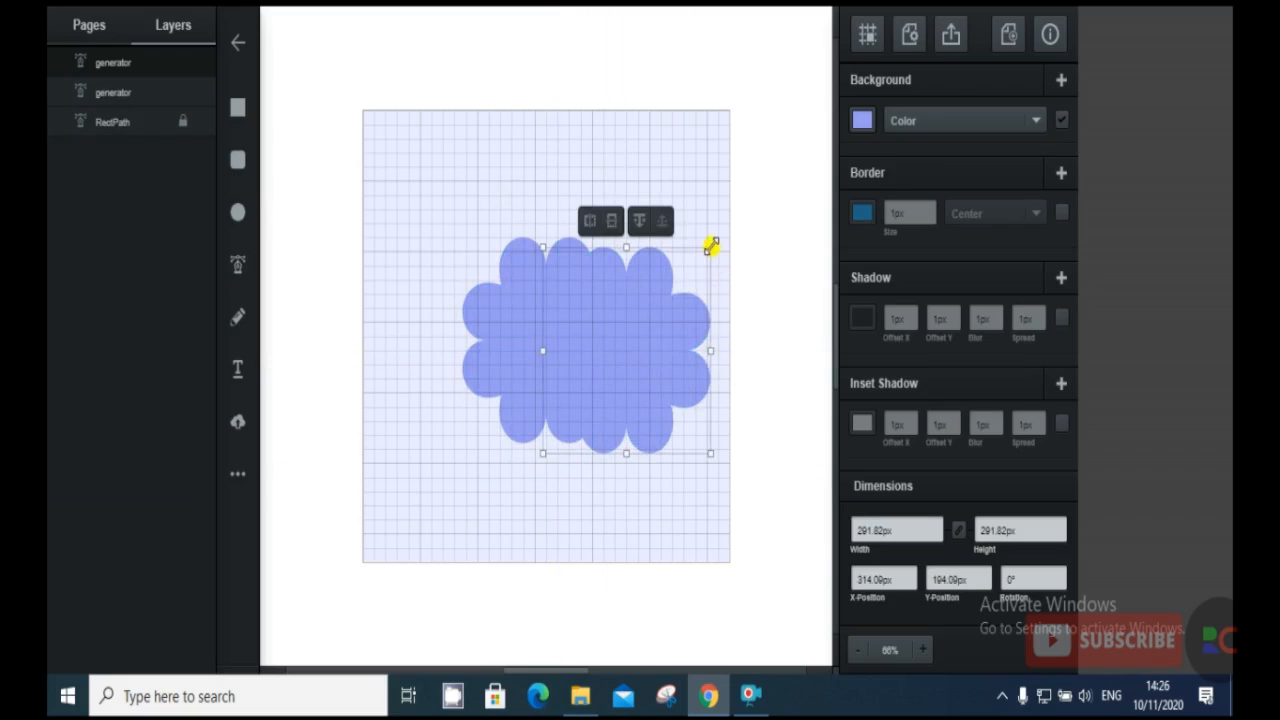
pyautogui.moveTo(710, 245); pyautogui.dragTo(695, 283)
# Set the smaller flower's fill to #959ef2 and the original flower's fill to #5160f5
pyautogui.click(862, 120)
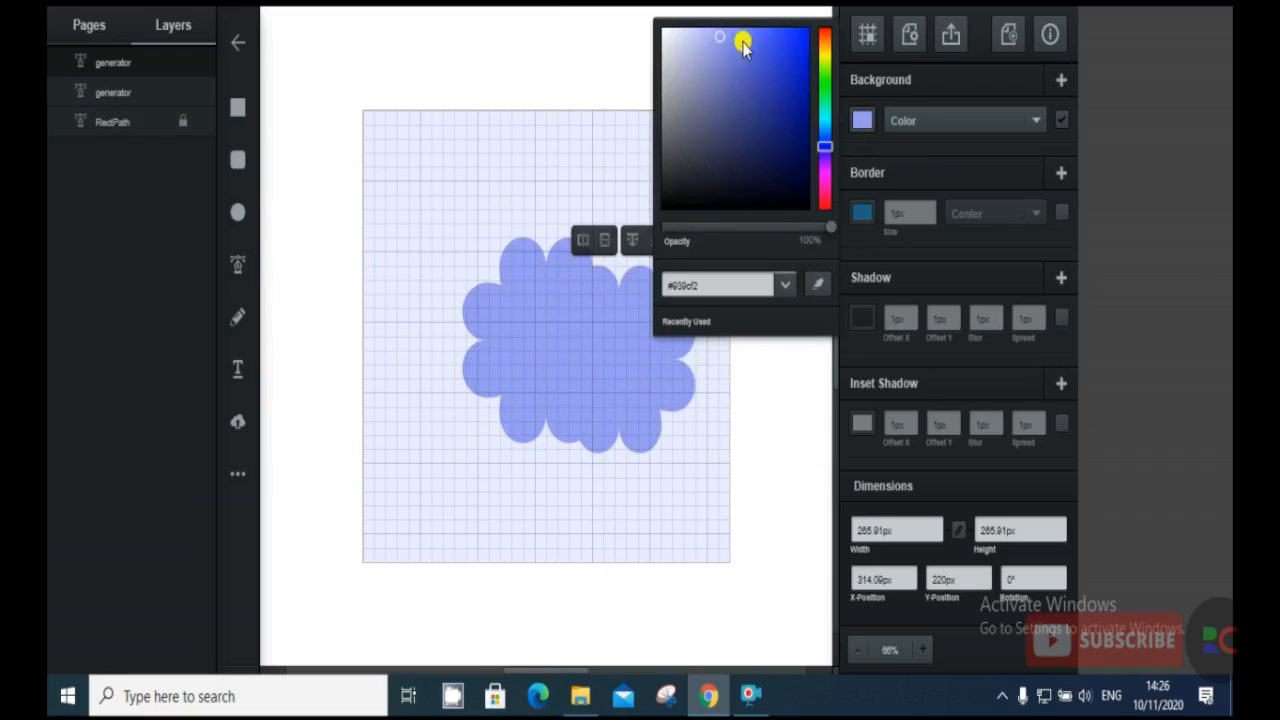
pyautogui.moveTo(727, 40)
pyautogui.mouseDown()
pyautogui.moveTo(742, 42)
pyautogui.moveTo(717, 37)
pyautogui.mouseUp()
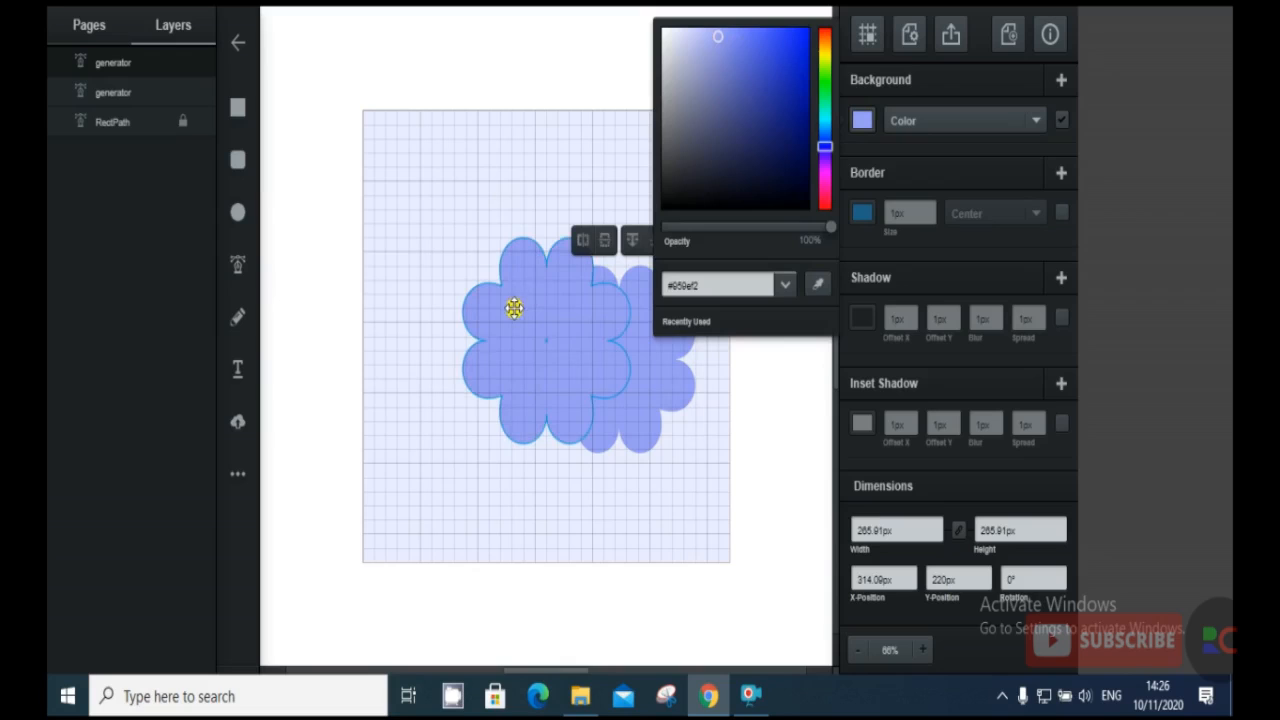
pyautogui.click(528, 298)
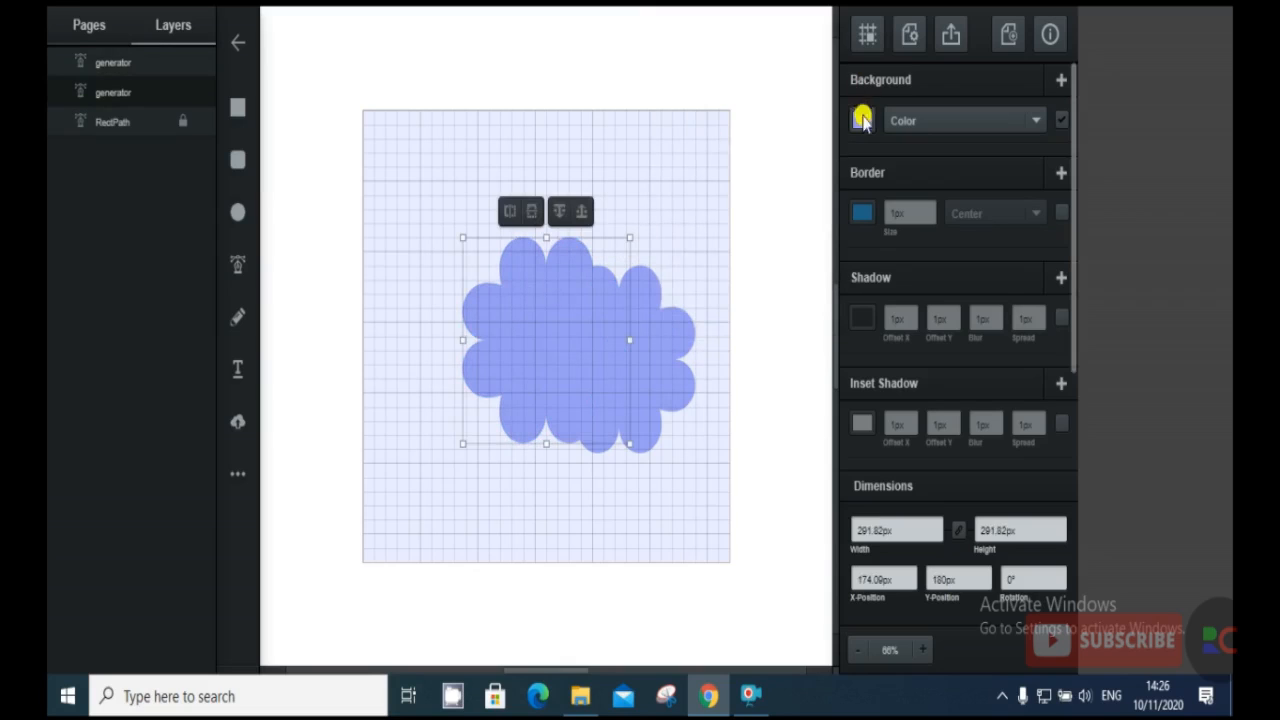
pyautogui.click(862, 120)
pyautogui.moveTo(740, 38); pyautogui.dragTo(760, 38)
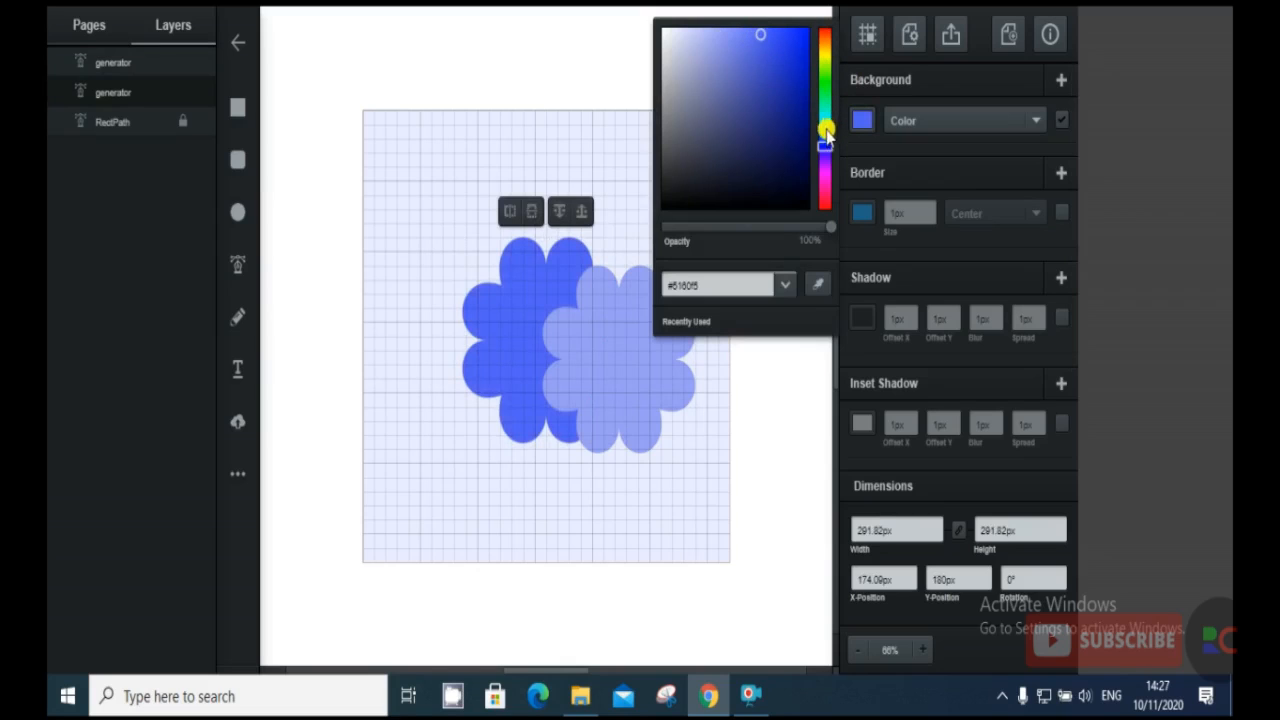
# Scale the light flower down to about 230 px square and centre it on the larger blue flower
pyautogui.moveTo(654, 400); pyautogui.dragTo(621, 359)
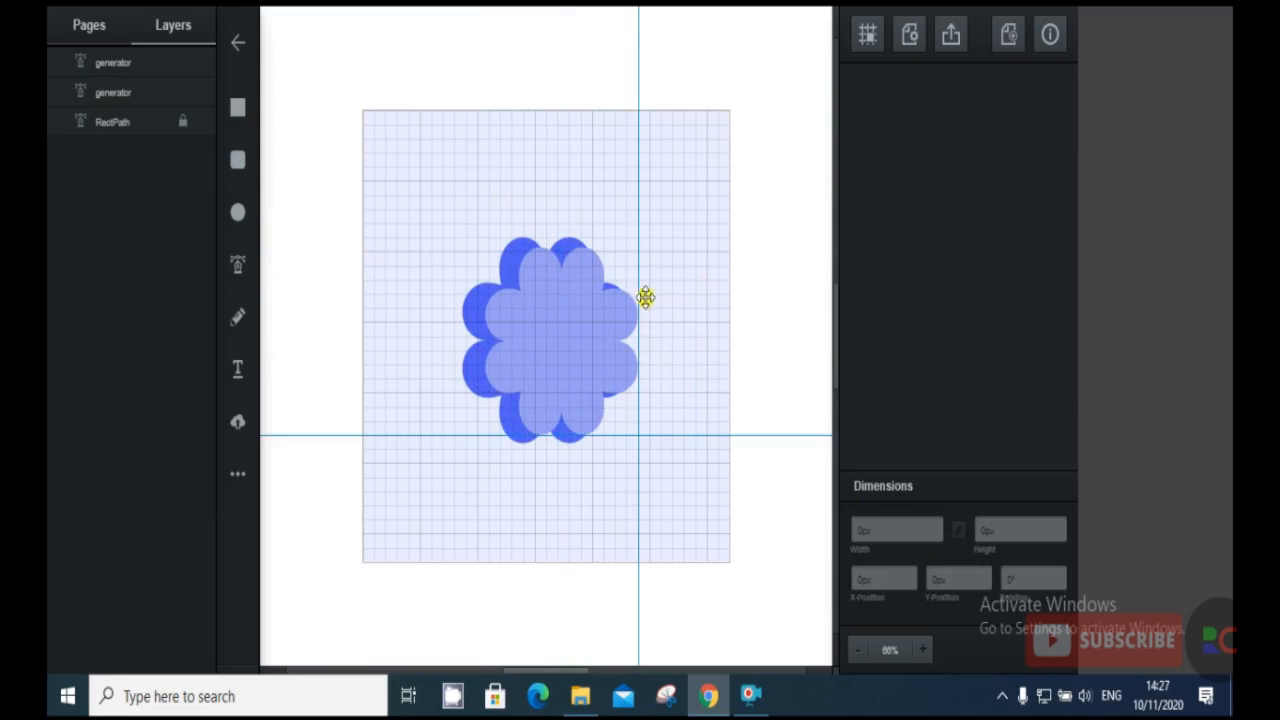
pyautogui.moveTo(645, 297); pyautogui.dragTo(645, 297)
pyautogui.moveTo(640, 249); pyautogui.dragTo(632, 258)
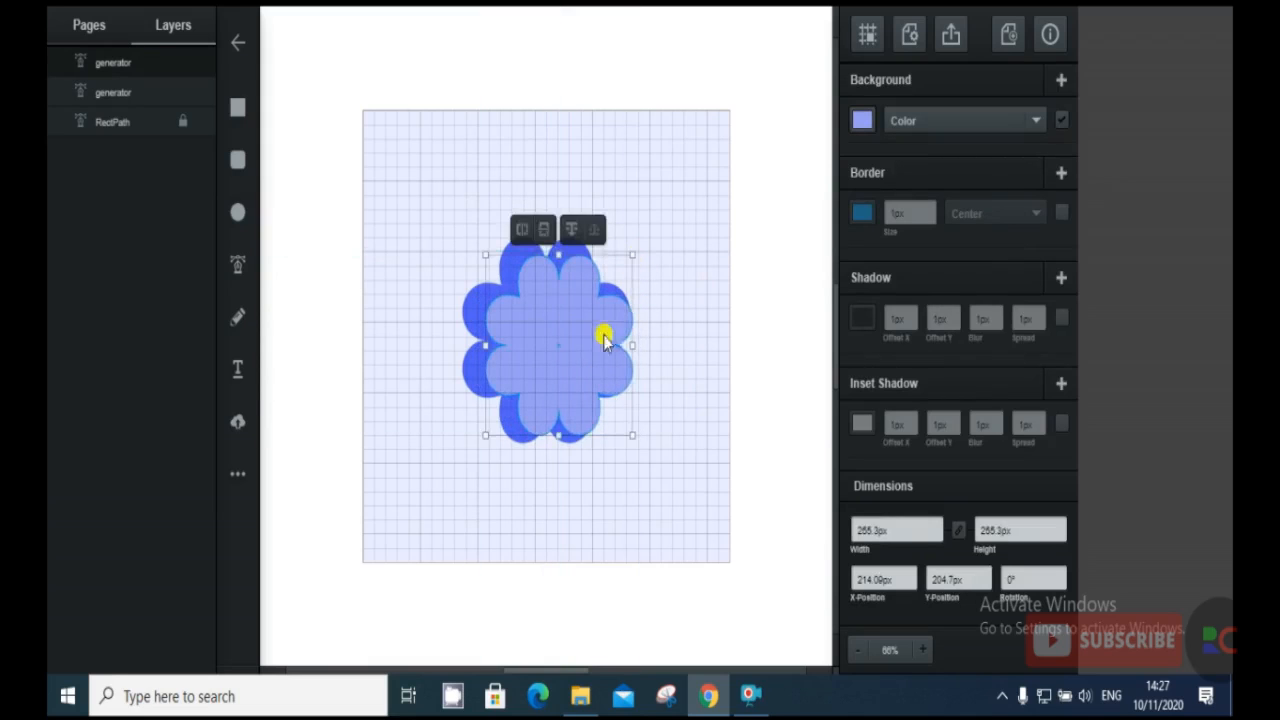
pyautogui.moveTo(605, 340); pyautogui.dragTo(584, 348)
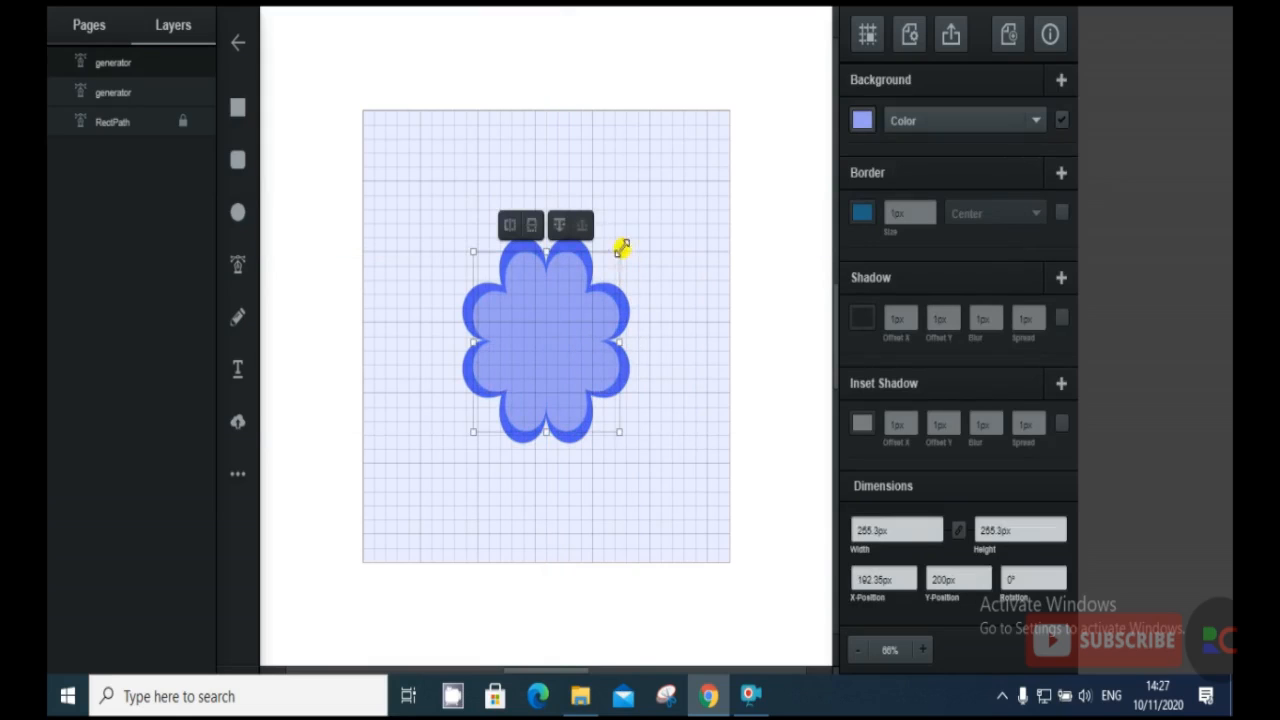
pyautogui.moveTo(620, 256); pyautogui.dragTo(606, 277)
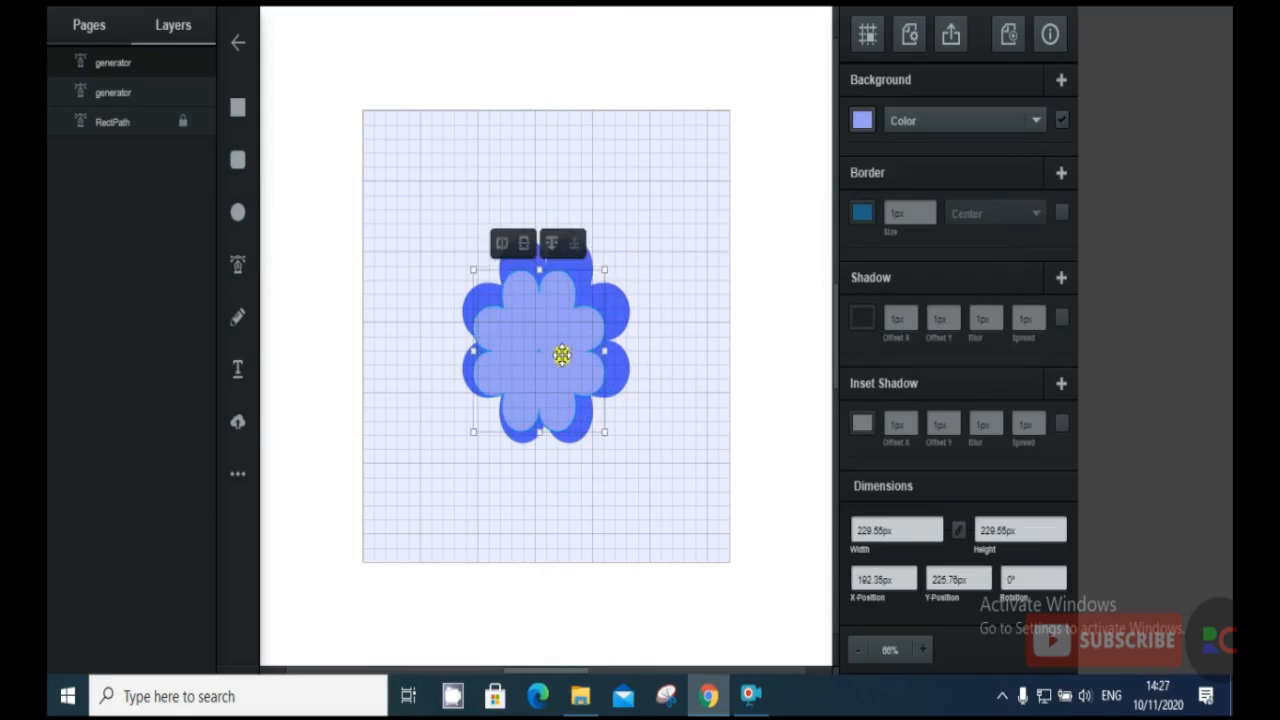
pyautogui.moveTo(563, 354); pyautogui.dragTo(567, 347)
pyautogui.click(672, 347)
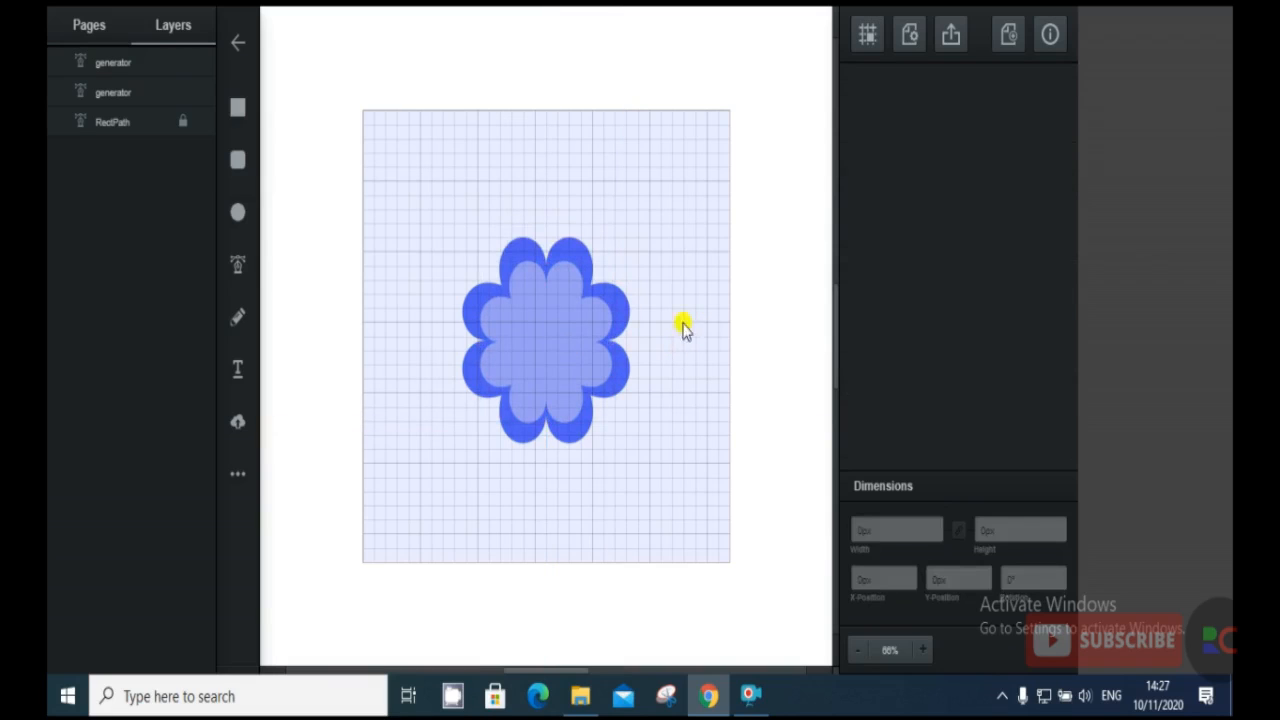
# Duplicate the large blue flower, rotate the copy about 20° and move it to the right of the original
pyautogui.click(619, 303)
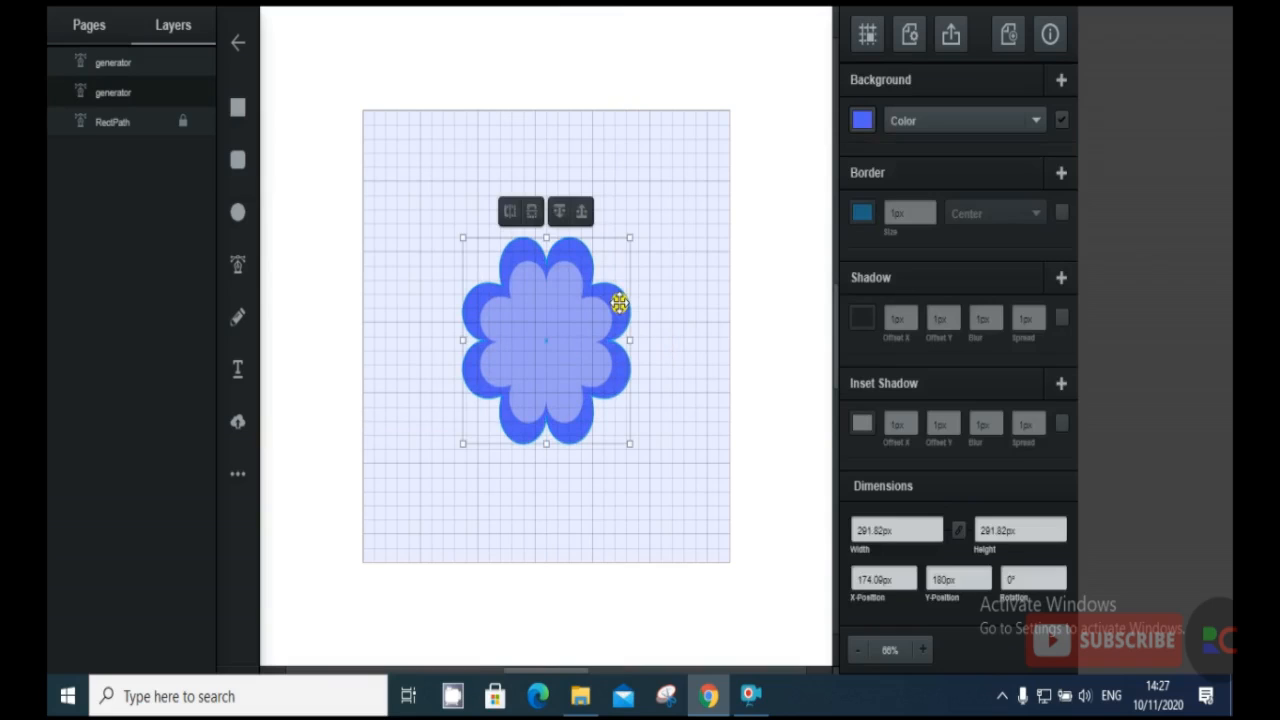
pyautogui.hotkey('ctrl', 'd')
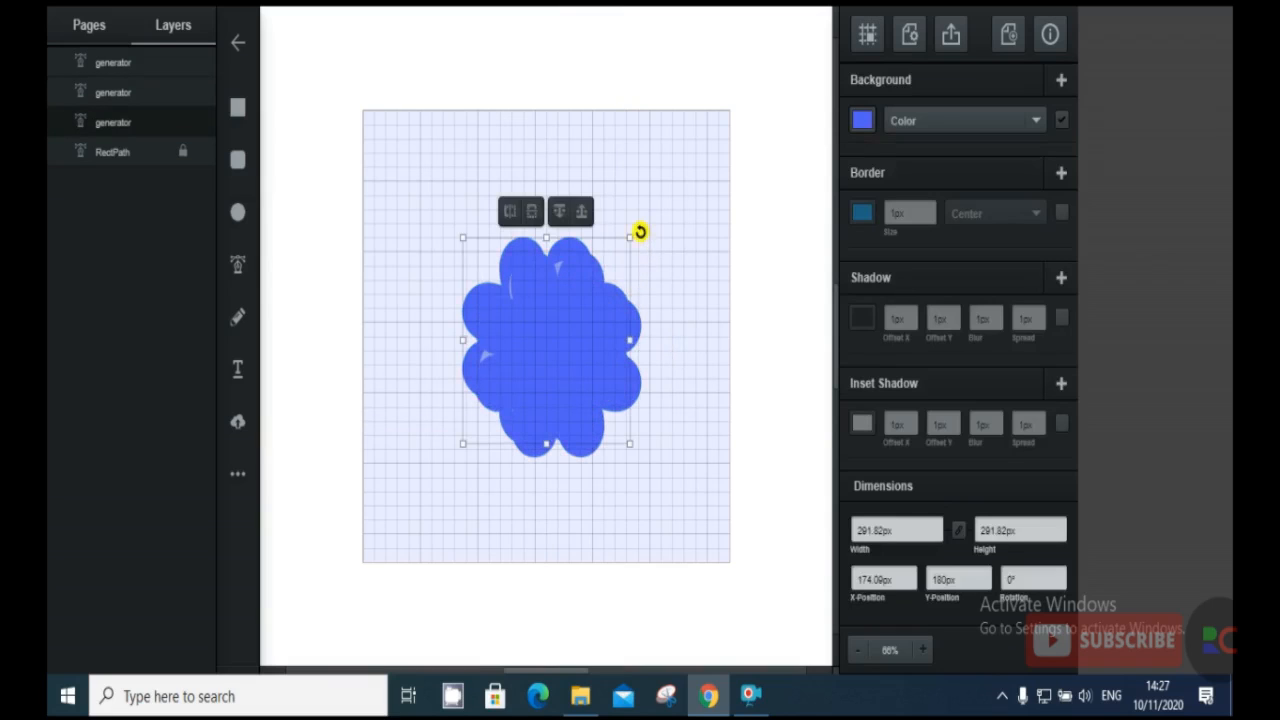
pyautogui.moveTo(640, 231); pyautogui.dragTo(662, 270)
pyautogui.moveTo(640, 330); pyautogui.dragTo(731, 281)
pyautogui.click(655, 390)
# Set the rotated flower's fill to the darker blue #2e3dd2
pyautogui.click(862, 120)
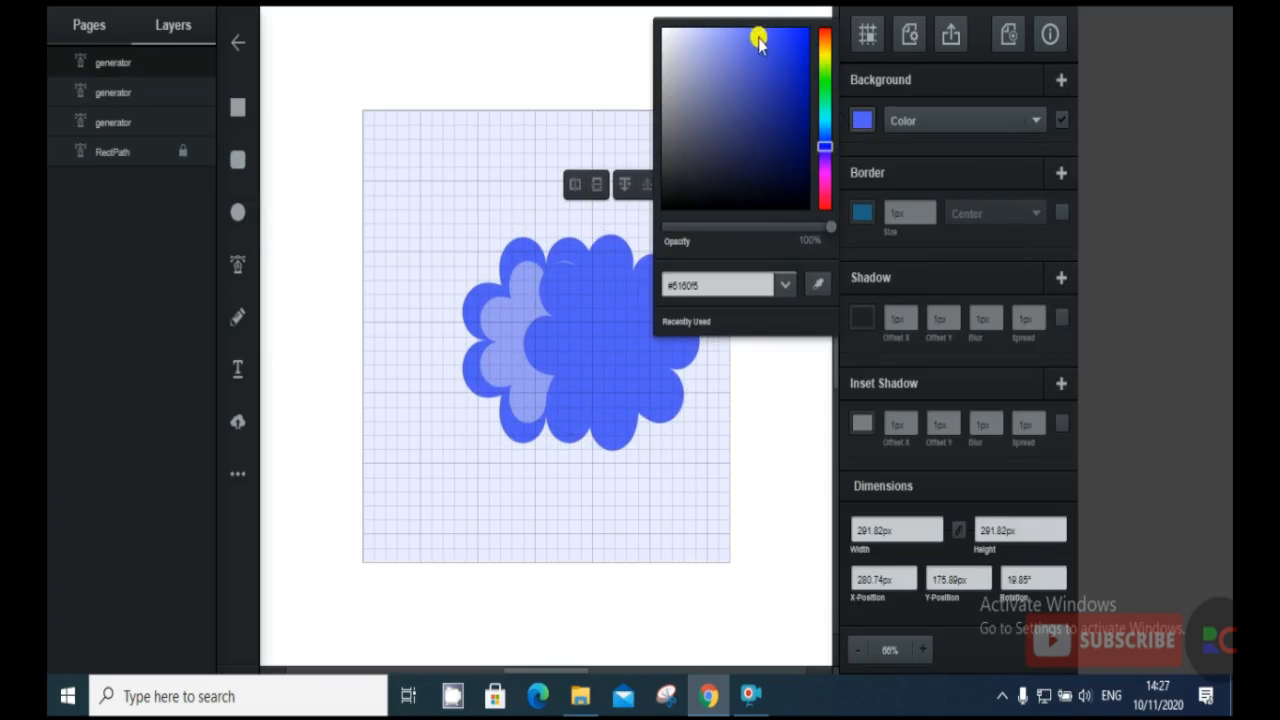
pyautogui.moveTo(759, 38); pyautogui.dragTo(777, 59)
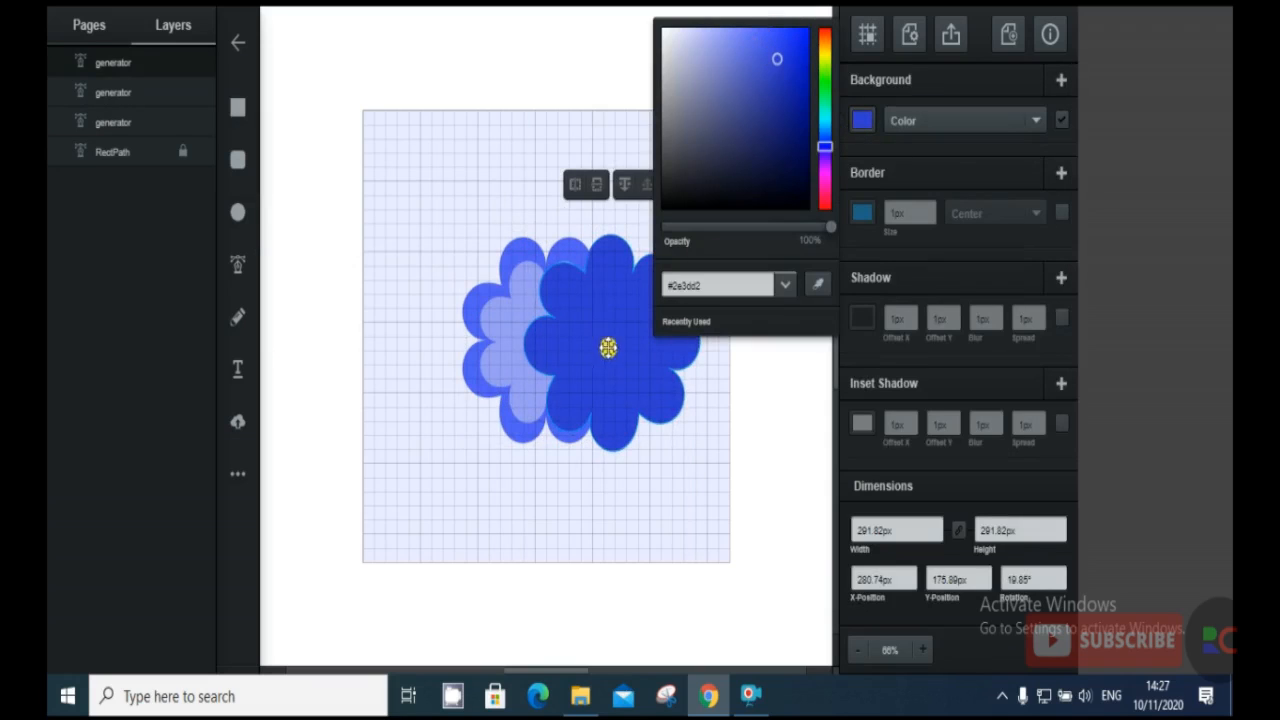
pyautogui.click(620, 248)
# Send the rotated flower behind the other two but above the background, and centre it on them
pyautogui.click(626, 184)
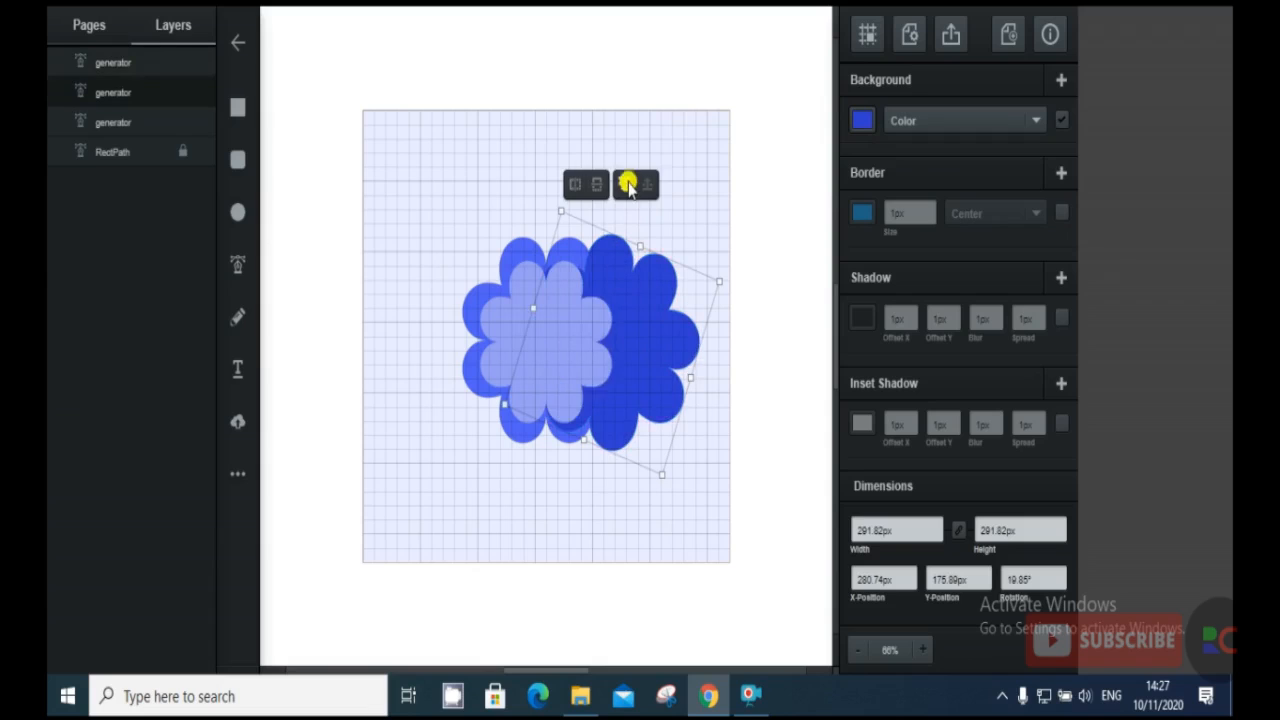
pyautogui.click(626, 184)
pyautogui.click(626, 184)
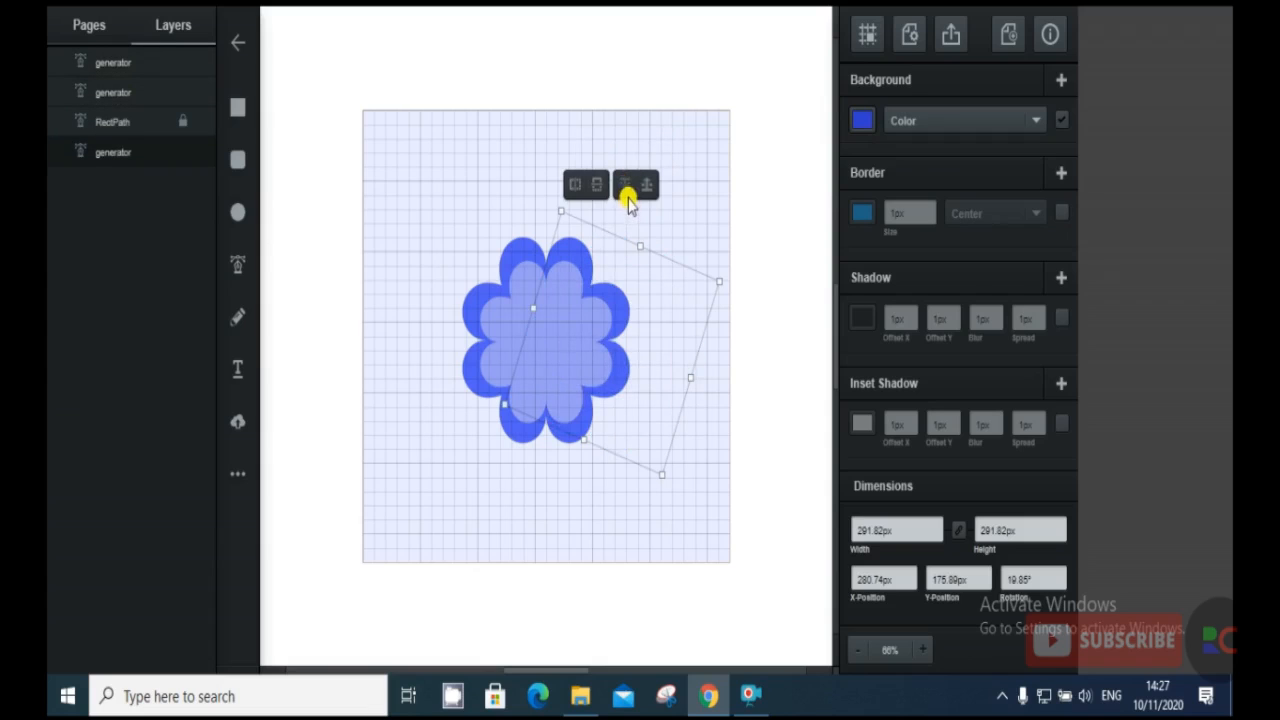
pyautogui.click(646, 184)
pyautogui.moveTo(664, 300); pyautogui.dragTo(598, 317)
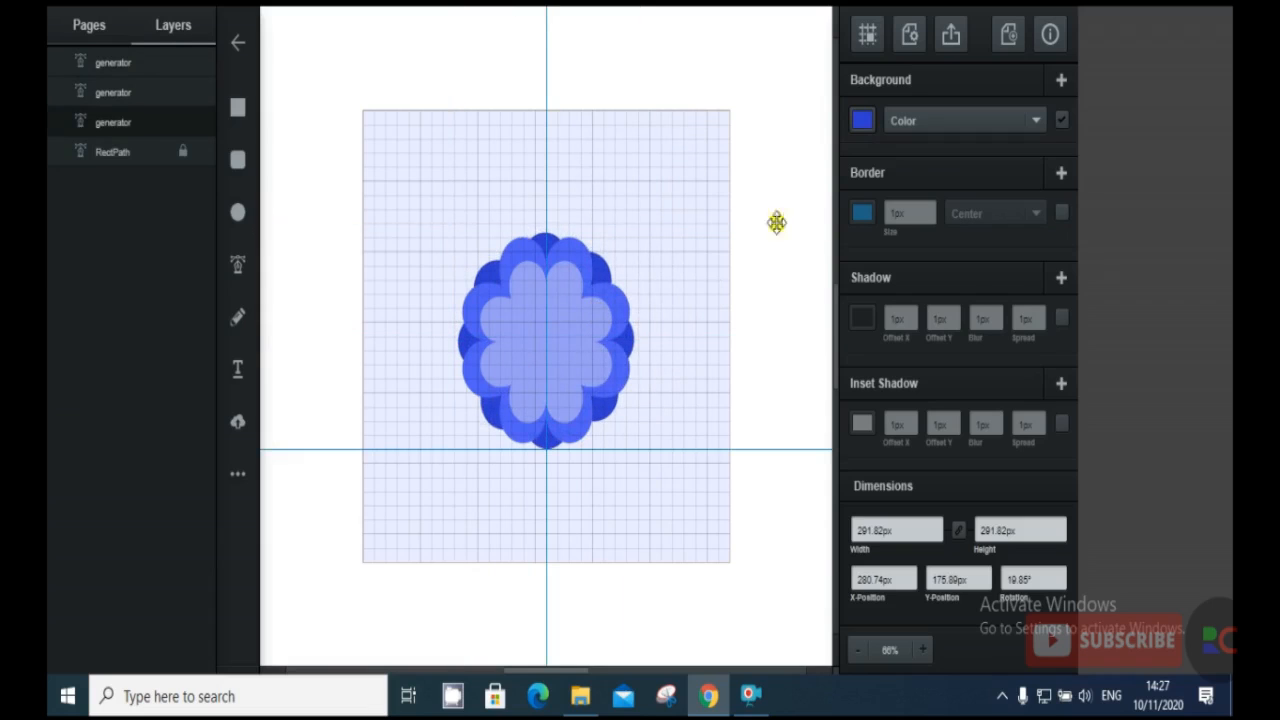
# Change the fill of the rearmost rotated flower to a deeper, darker blue
pyautogui.click(862, 120)
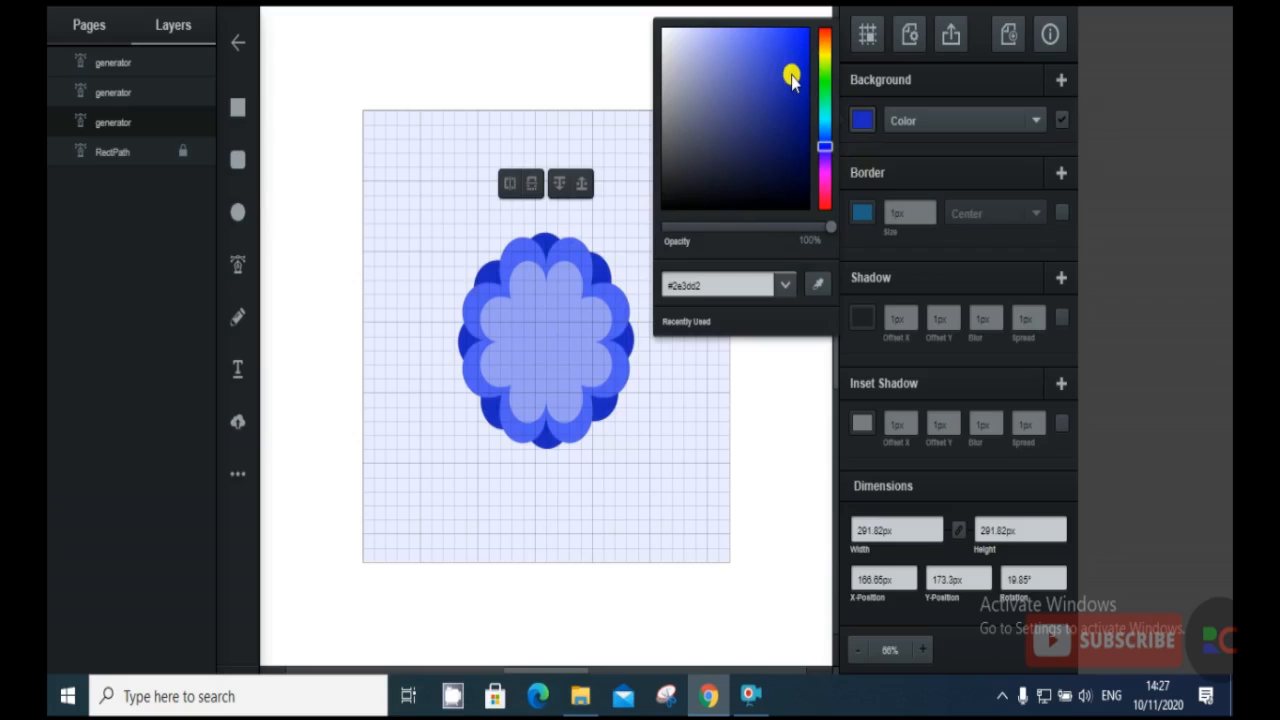
pyautogui.click(692, 396)
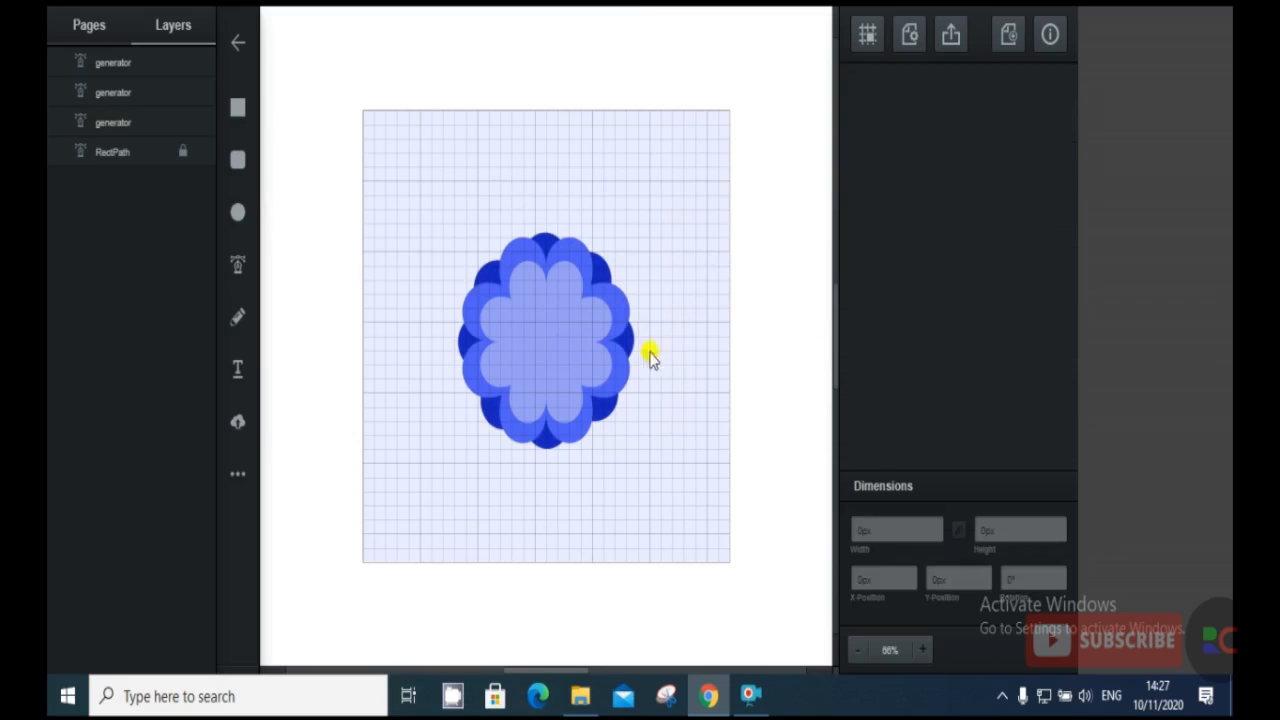
# Draw a circle about 83 px across in the middle of the flower and fill it with pale blue #d3d7ff
pyautogui.click(237, 212)
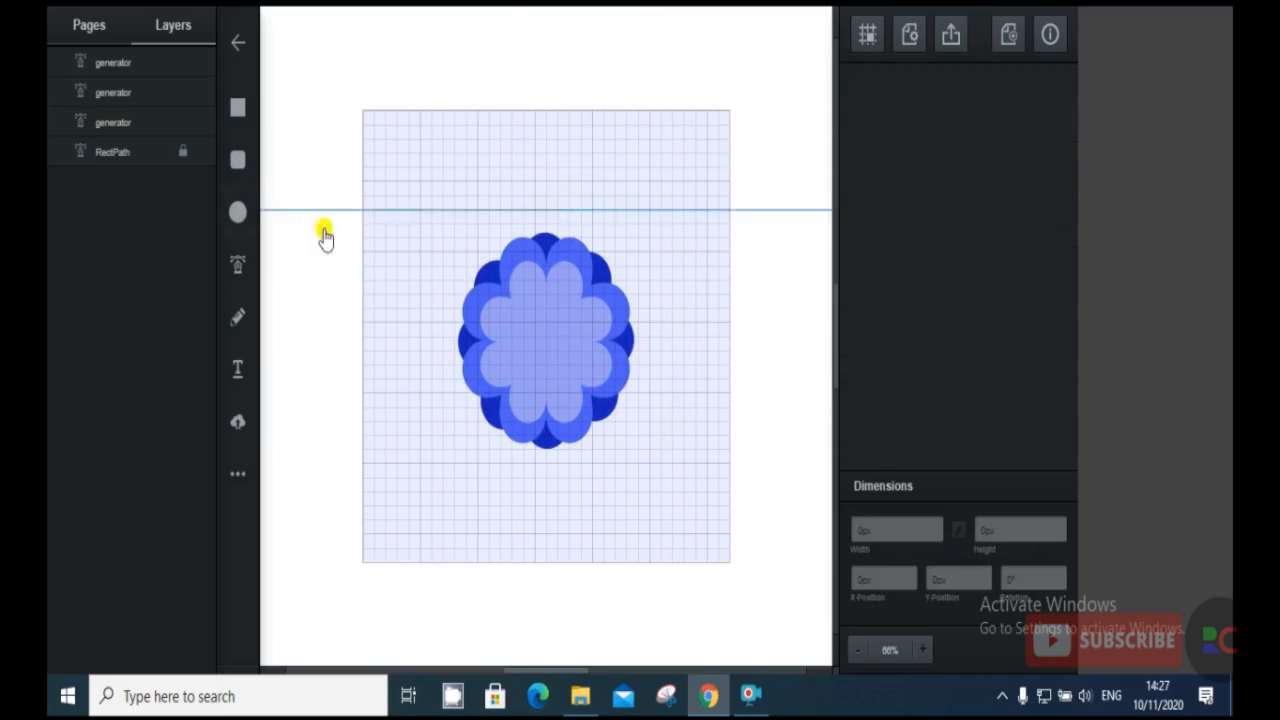
pyautogui.moveTo(526, 310); pyautogui.dragTo(566, 365)
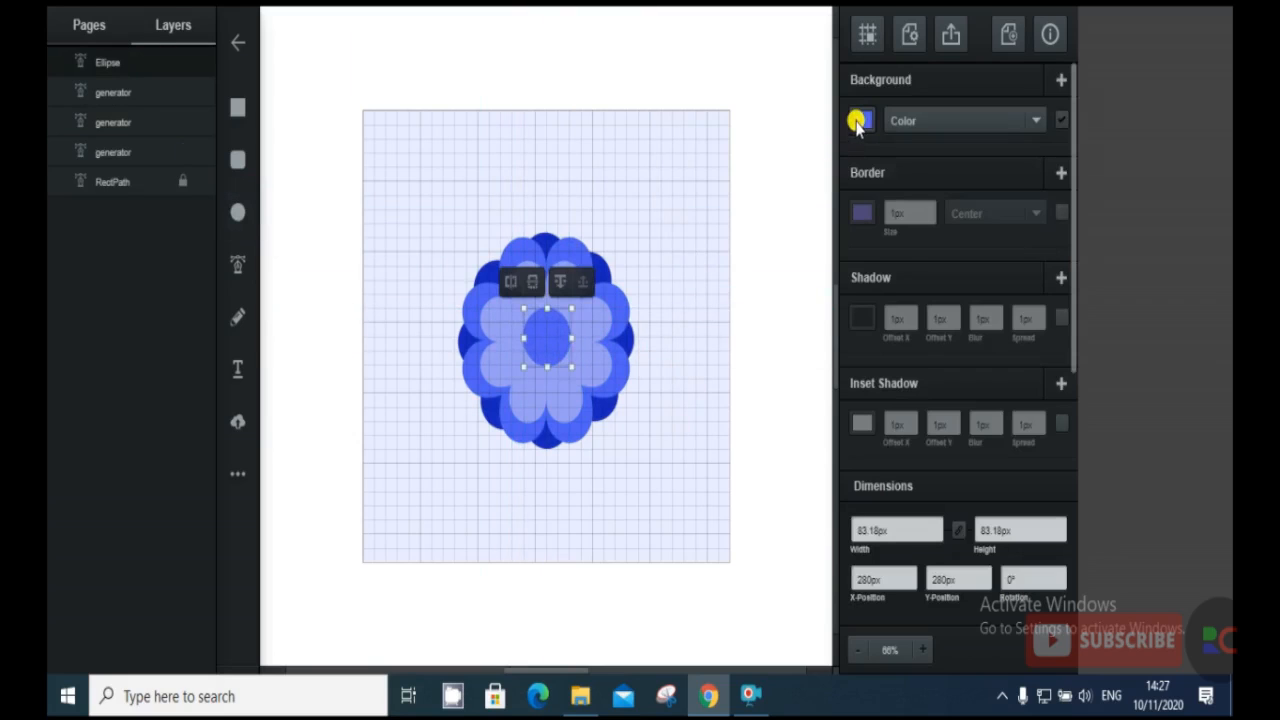
pyautogui.click(860, 120)
pyautogui.moveTo(763, 42); pyautogui.dragTo(690, 35)
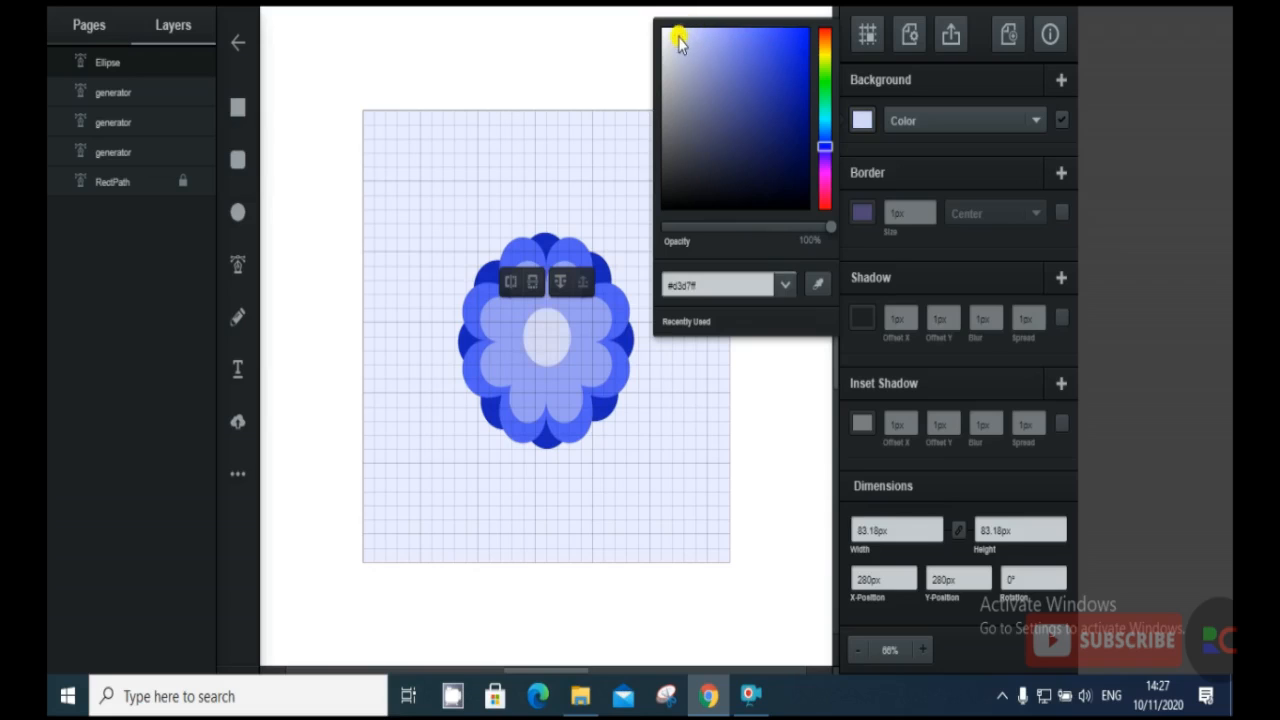
# Enlarge the pale circle slightly and centre it on the flower
pyautogui.click(563, 340)
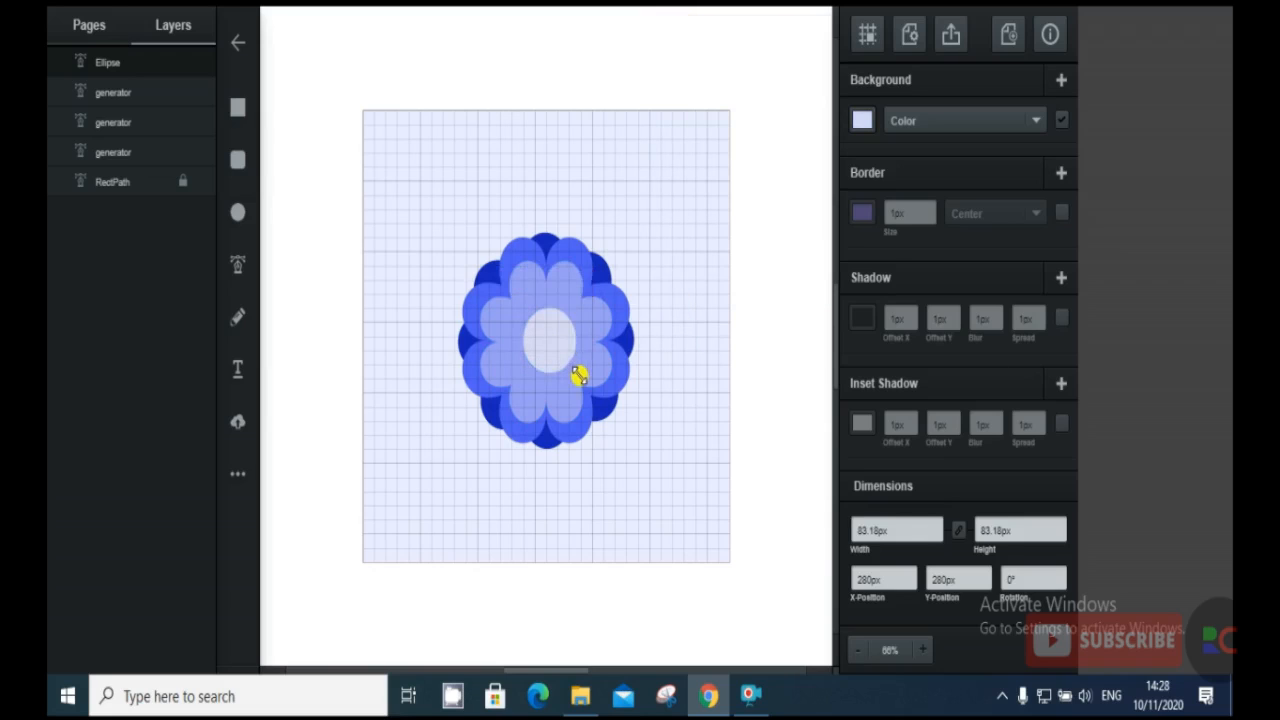
pyautogui.click(557, 354)
pyautogui.moveTo(557, 354); pyautogui.dragTo(553, 353)
pyautogui.click(703, 388)
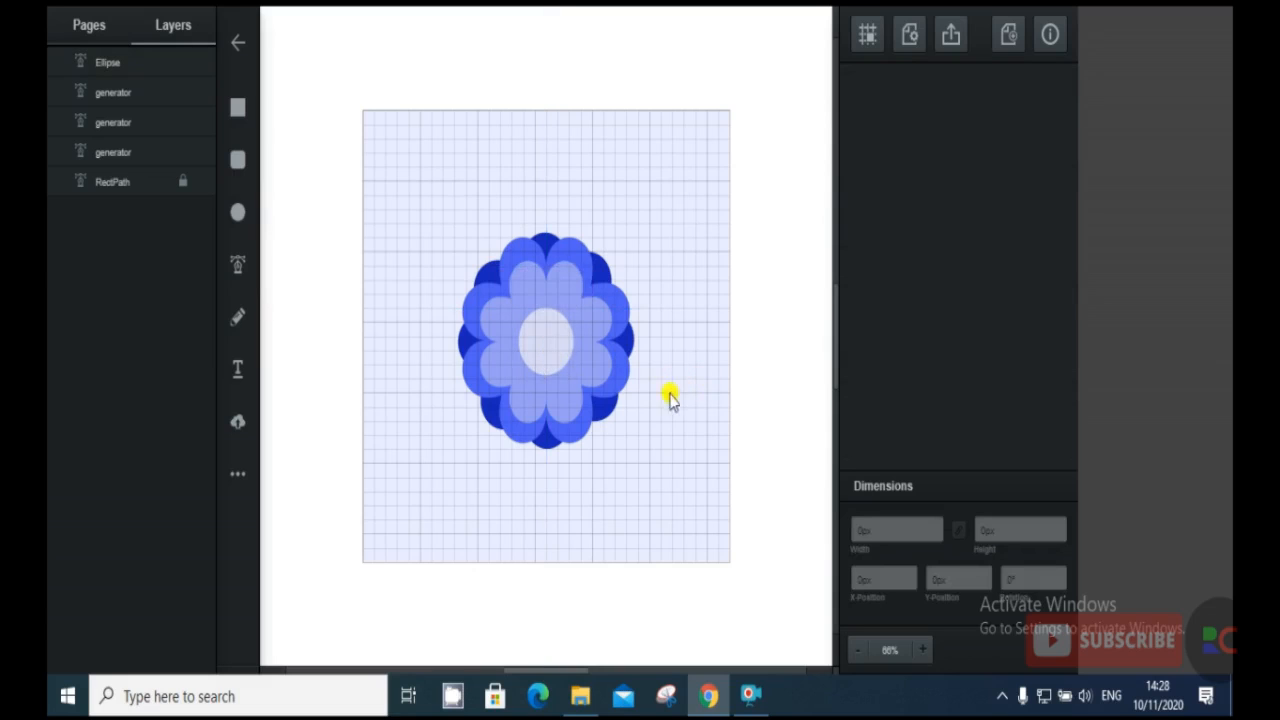
# Hide the grid on the canvas
pyautogui.click(864, 36)
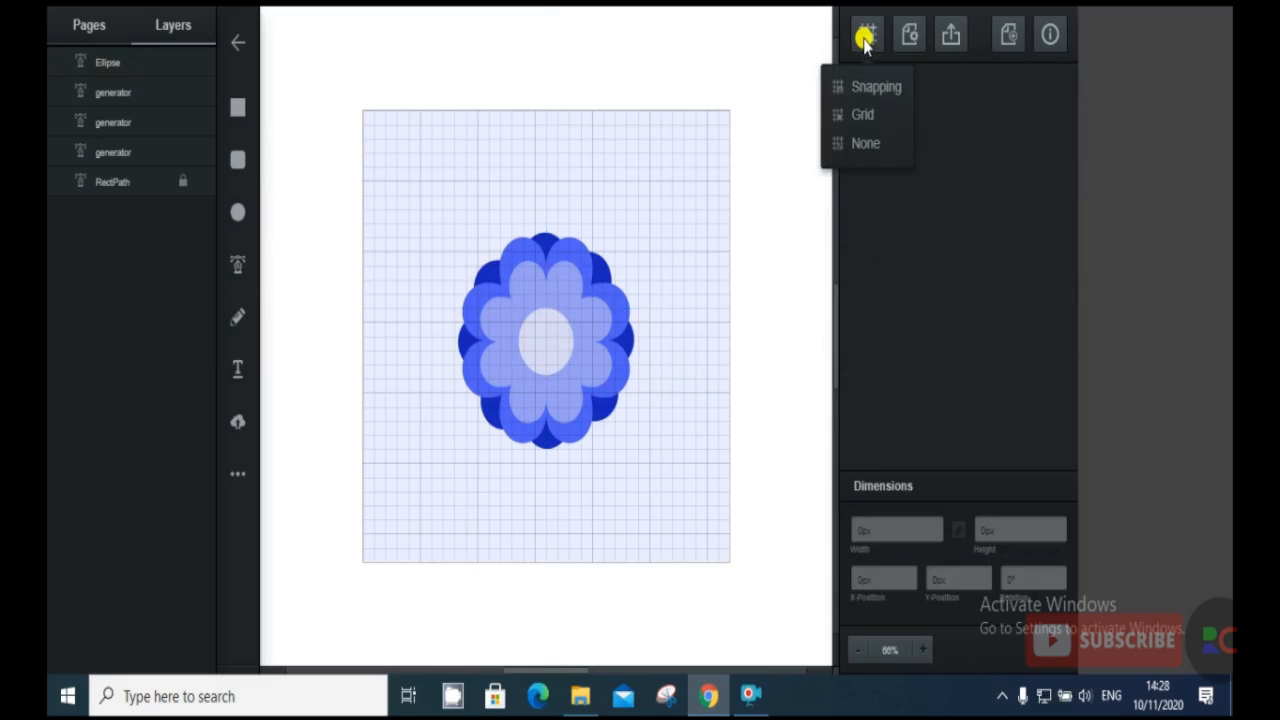
pyautogui.click(860, 114)
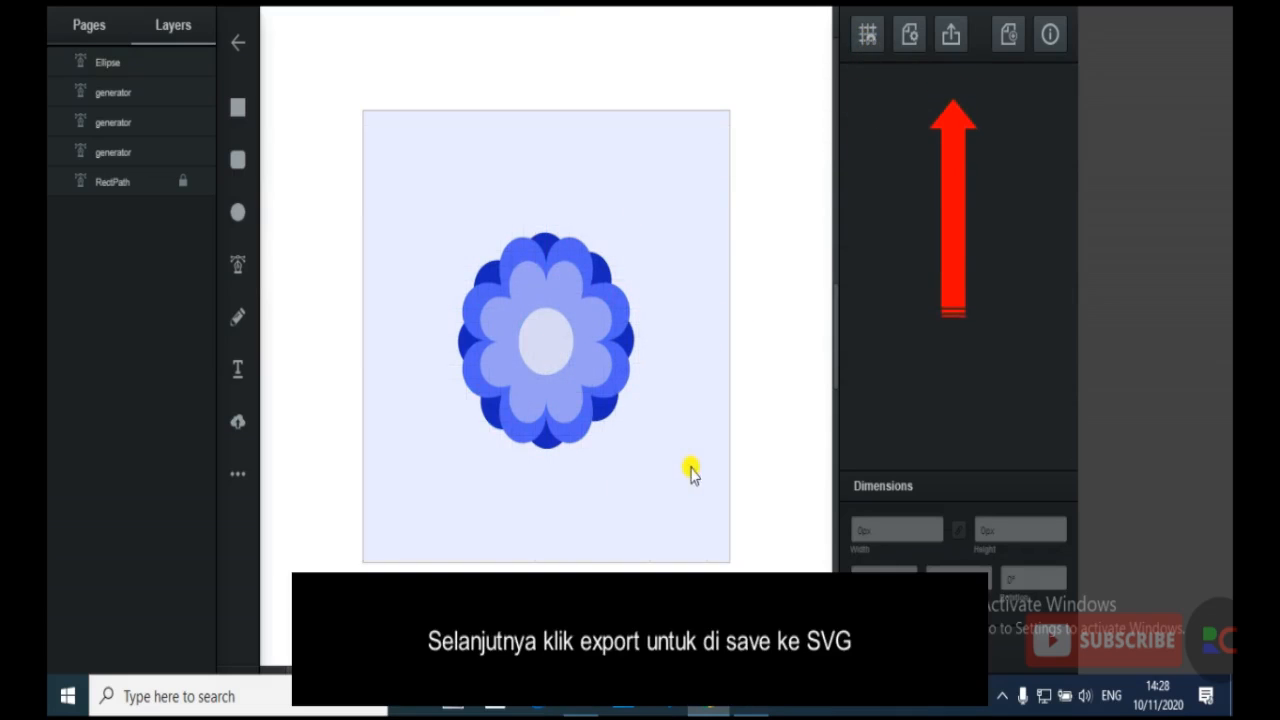
# Export the page as SVG with a width of 5000 px and download the file
pyautogui.click(951, 36)
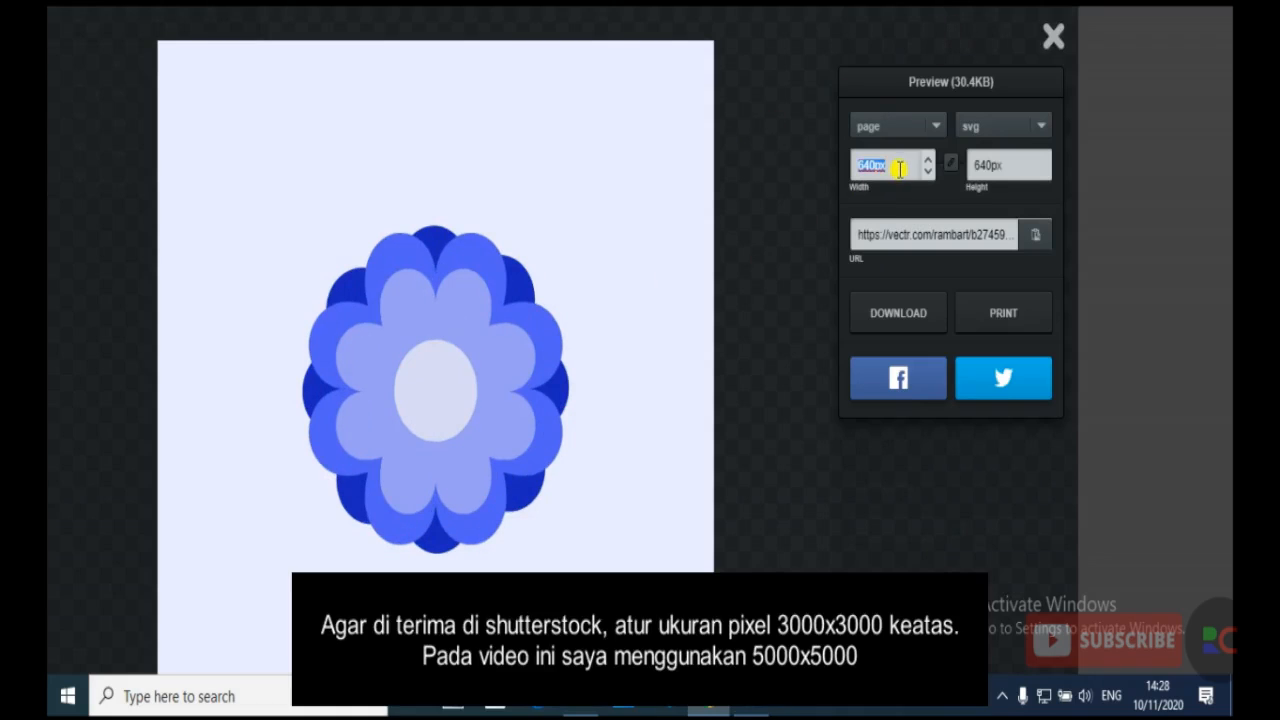
pyautogui.write('5000')
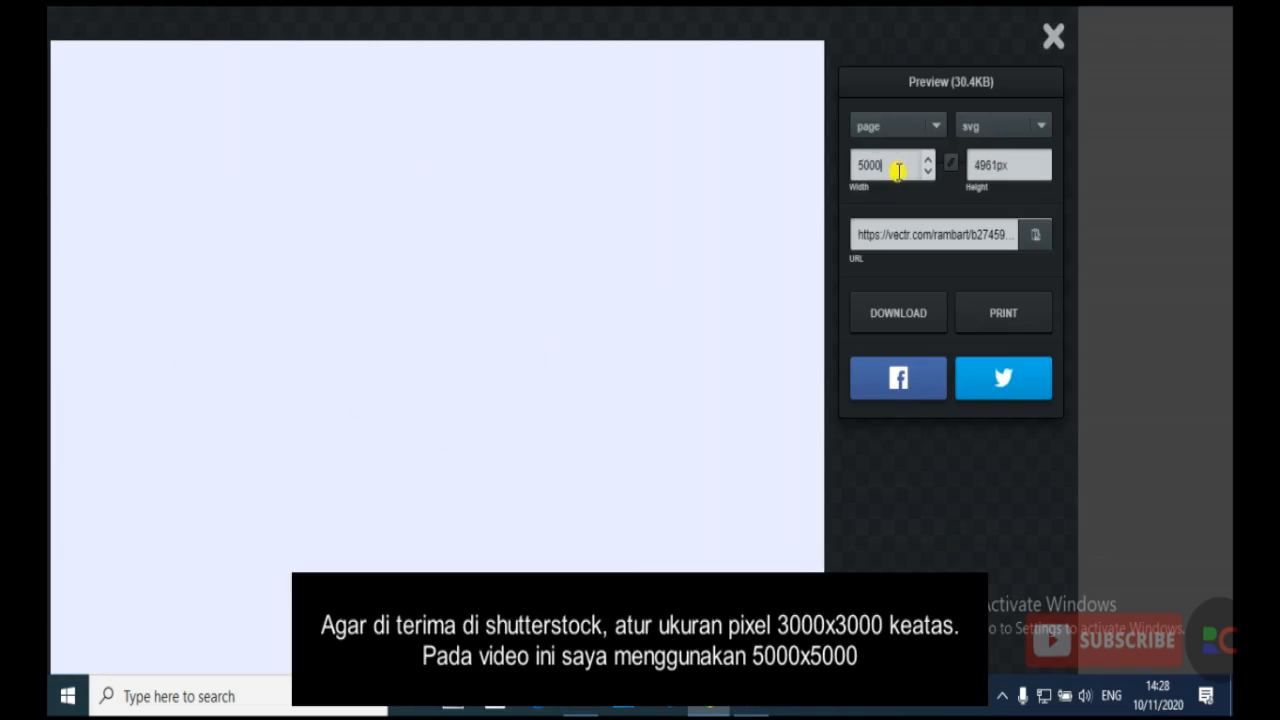
pyautogui.press('Return')
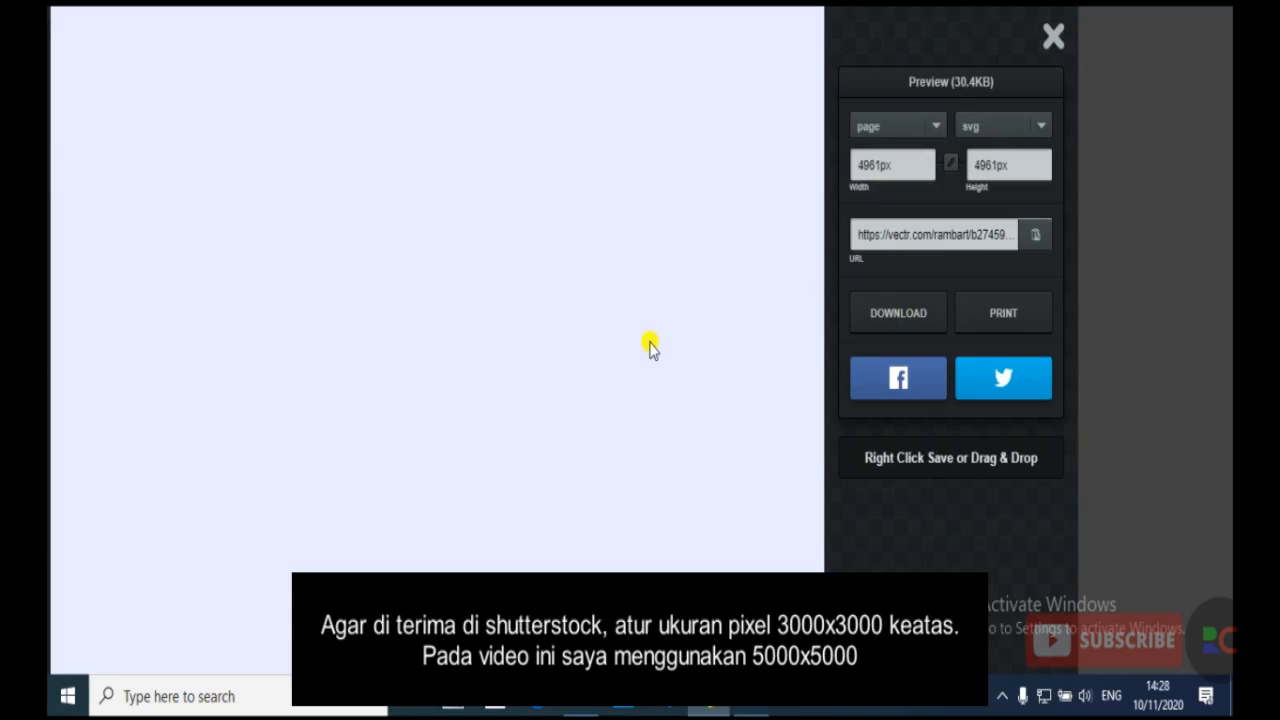
pyautogui.click(898, 315)
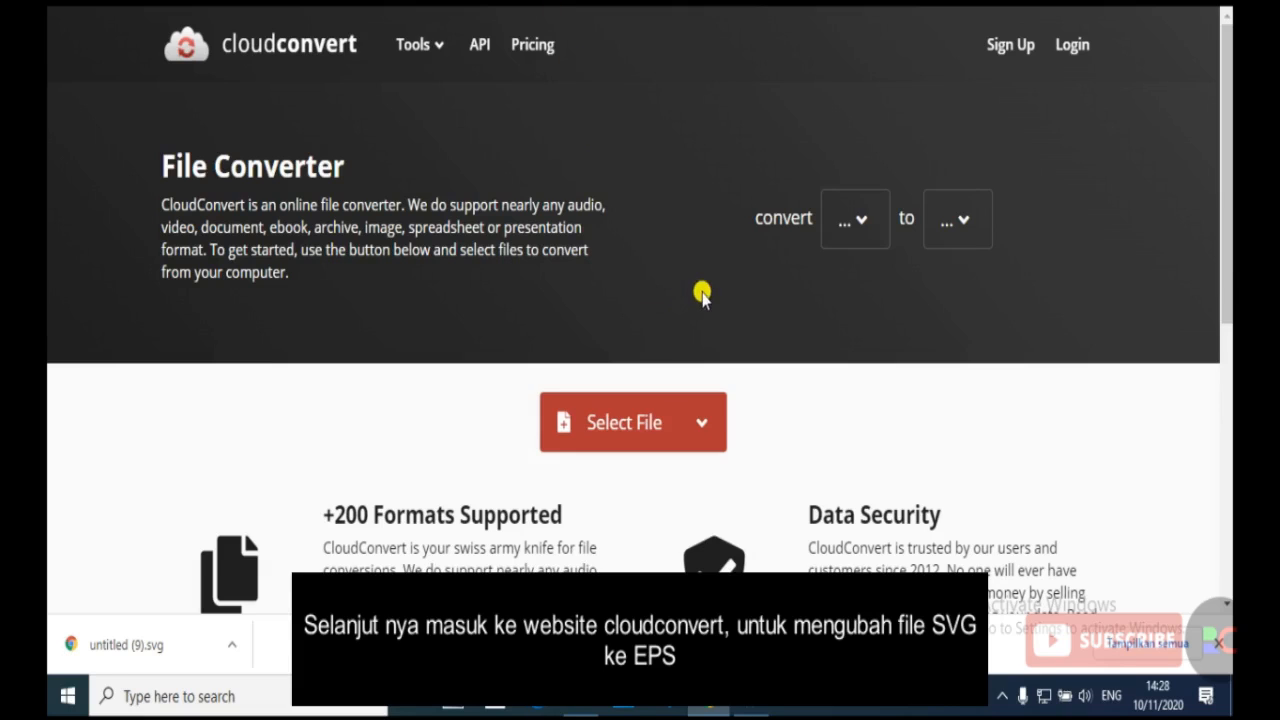
# Switch to CloudConvert and add the downloaded untitled (9).svg from the Downloads folder for conversion
pyautogui.click(853, 225)
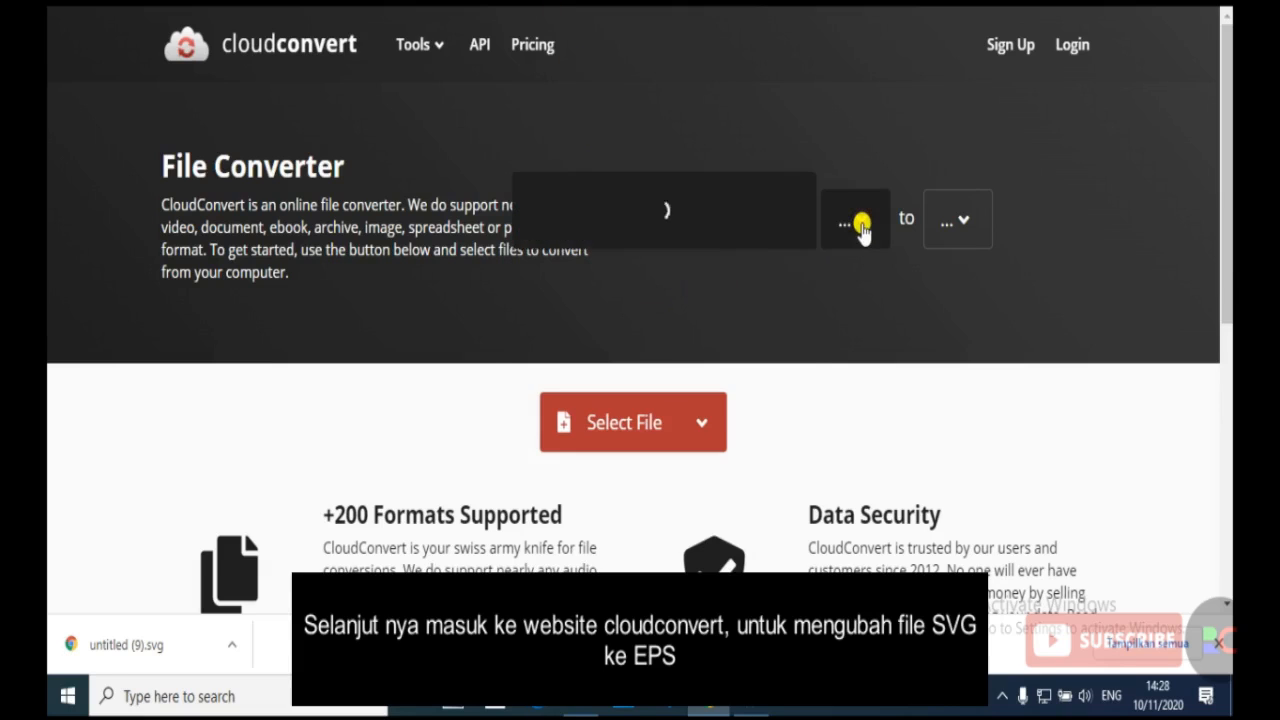
pyautogui.click(861, 228)
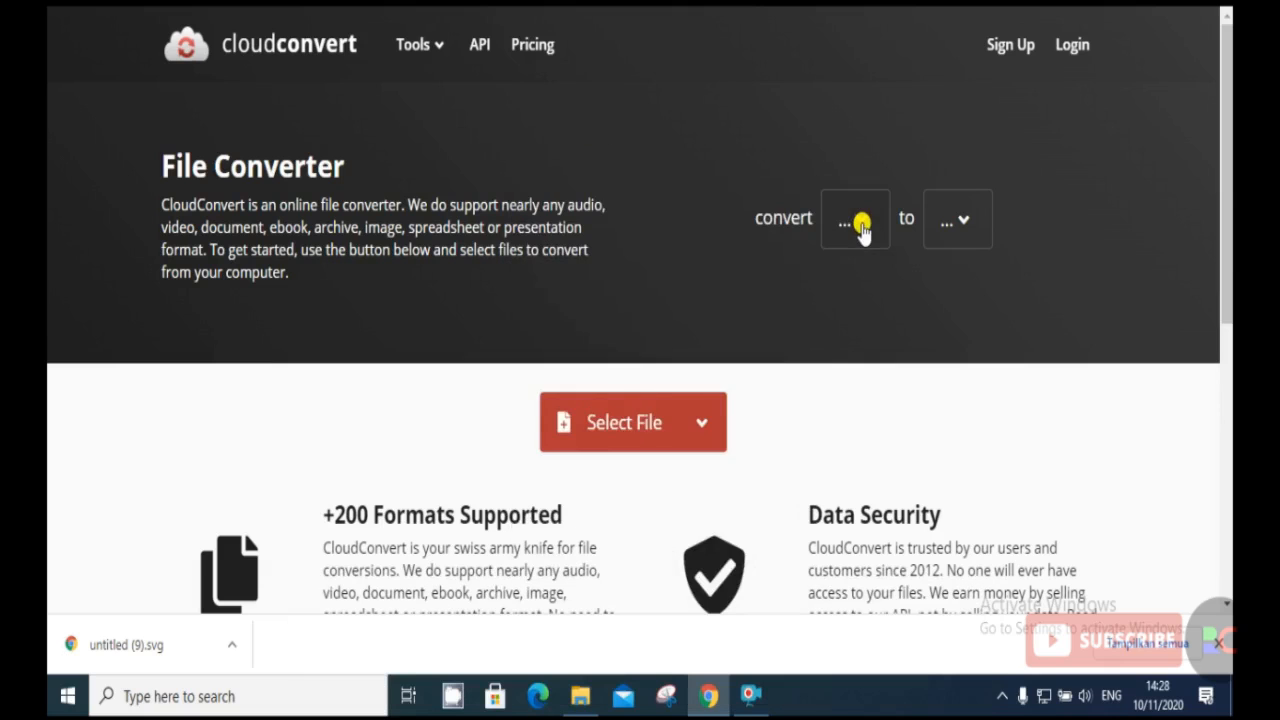
pyautogui.click(620, 428)
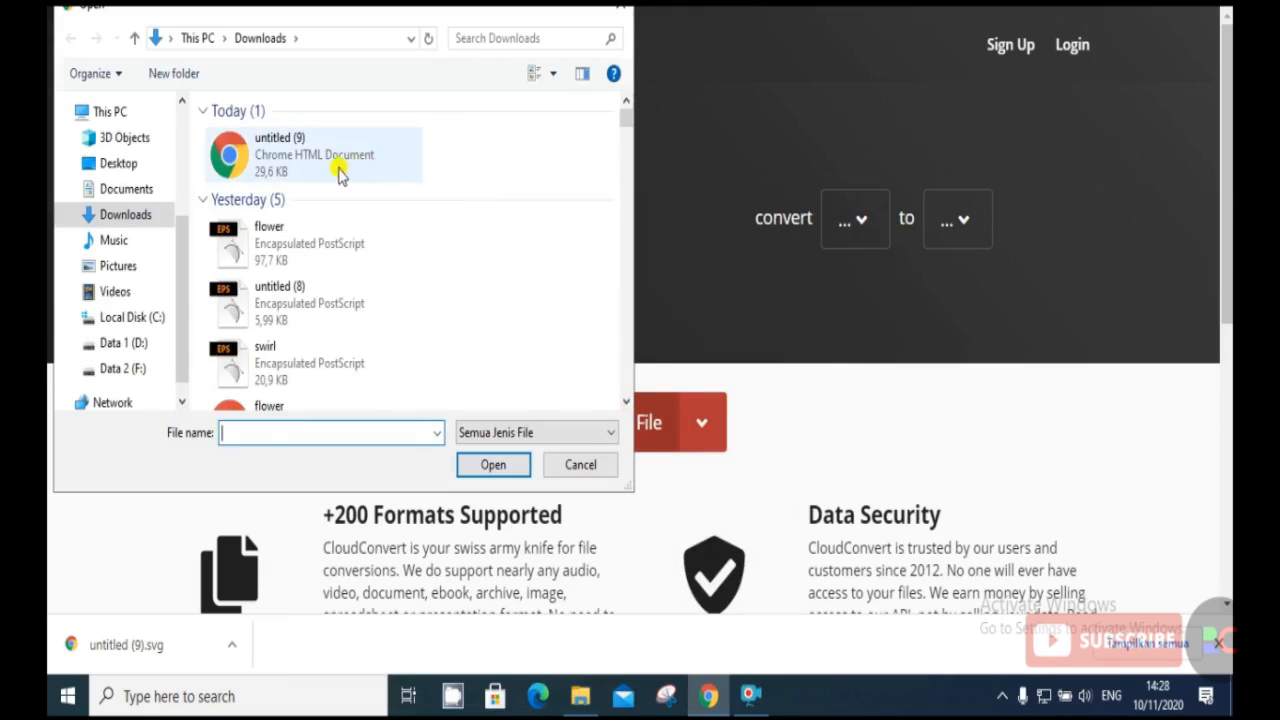
pyautogui.doubleClick(283, 165)
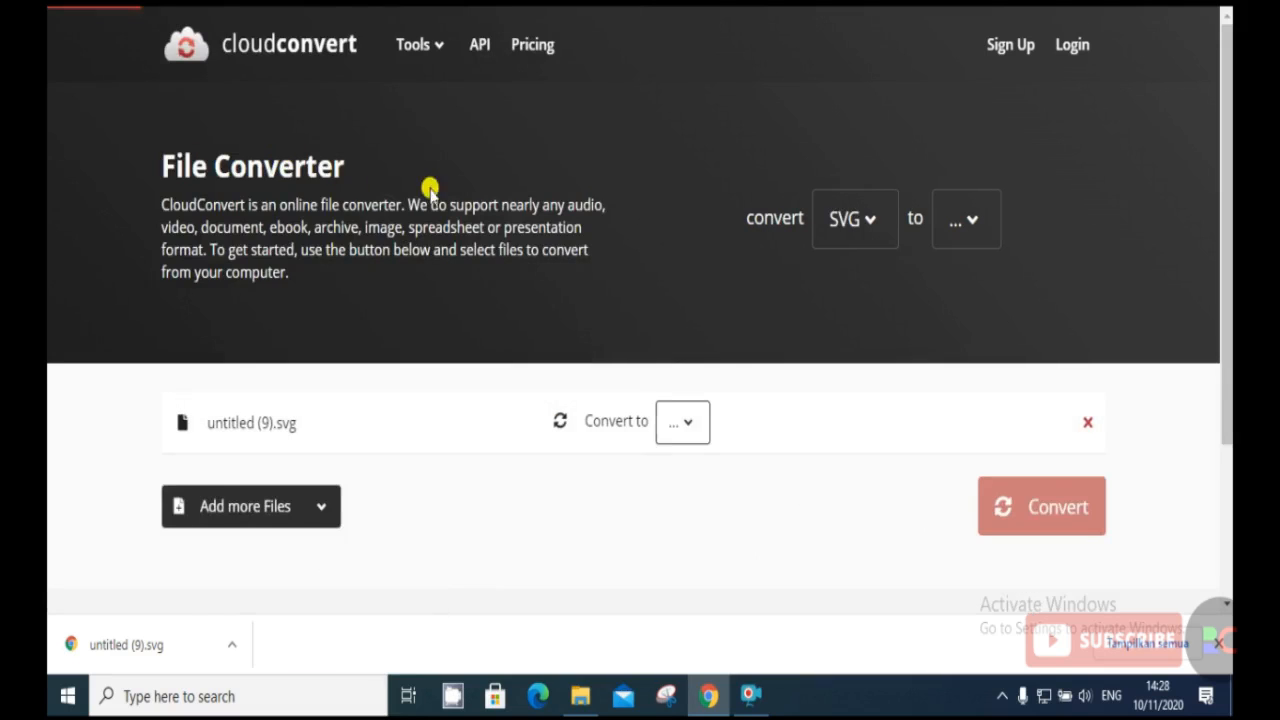
# Convert untitled (9).svg to the EPS image format and download the converted file
pyautogui.click(688, 402)
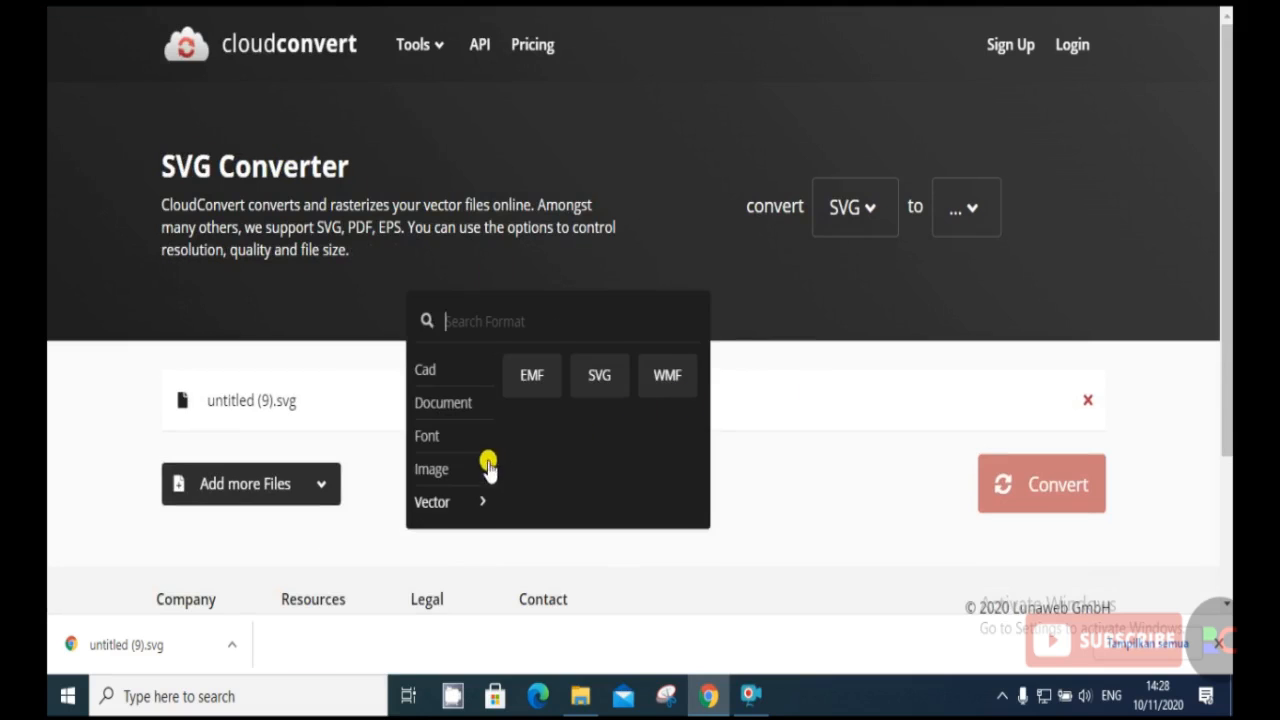
pyautogui.moveTo(447, 475)
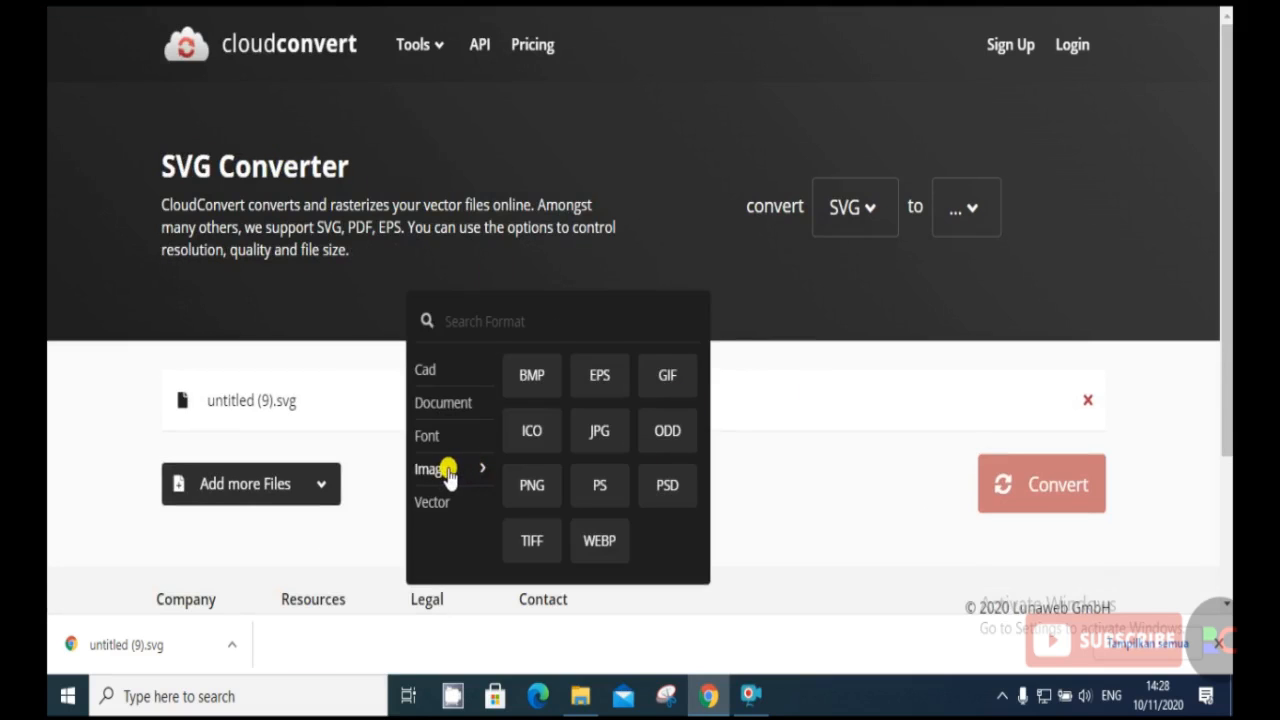
pyautogui.click(600, 377)
pyautogui.scroll(-1, 878, 410)
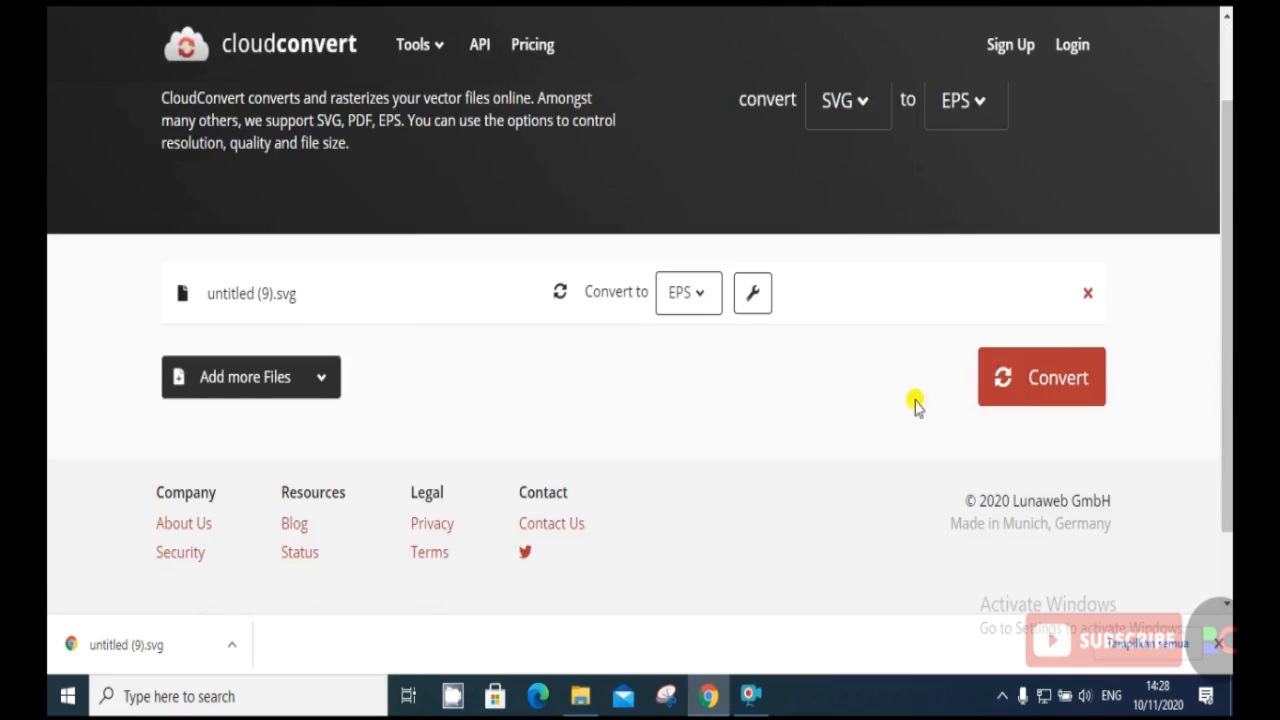
pyautogui.click(1053, 386)
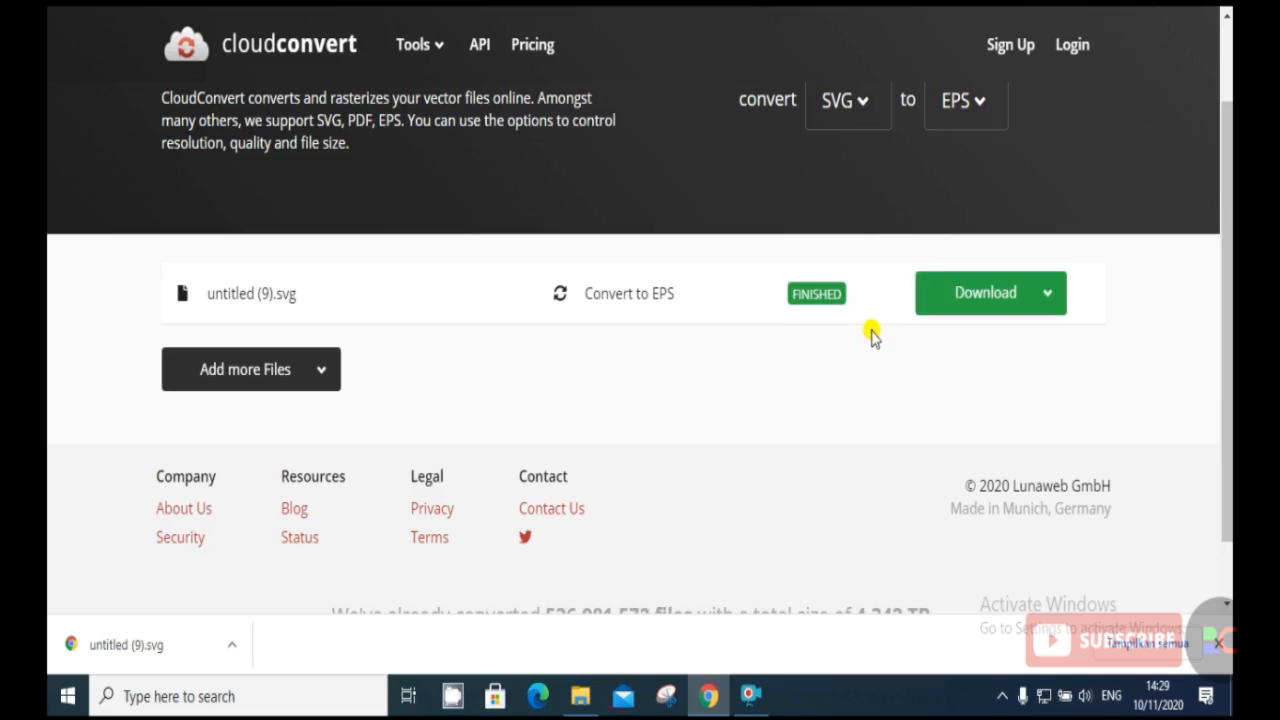
pyautogui.click(966, 302)
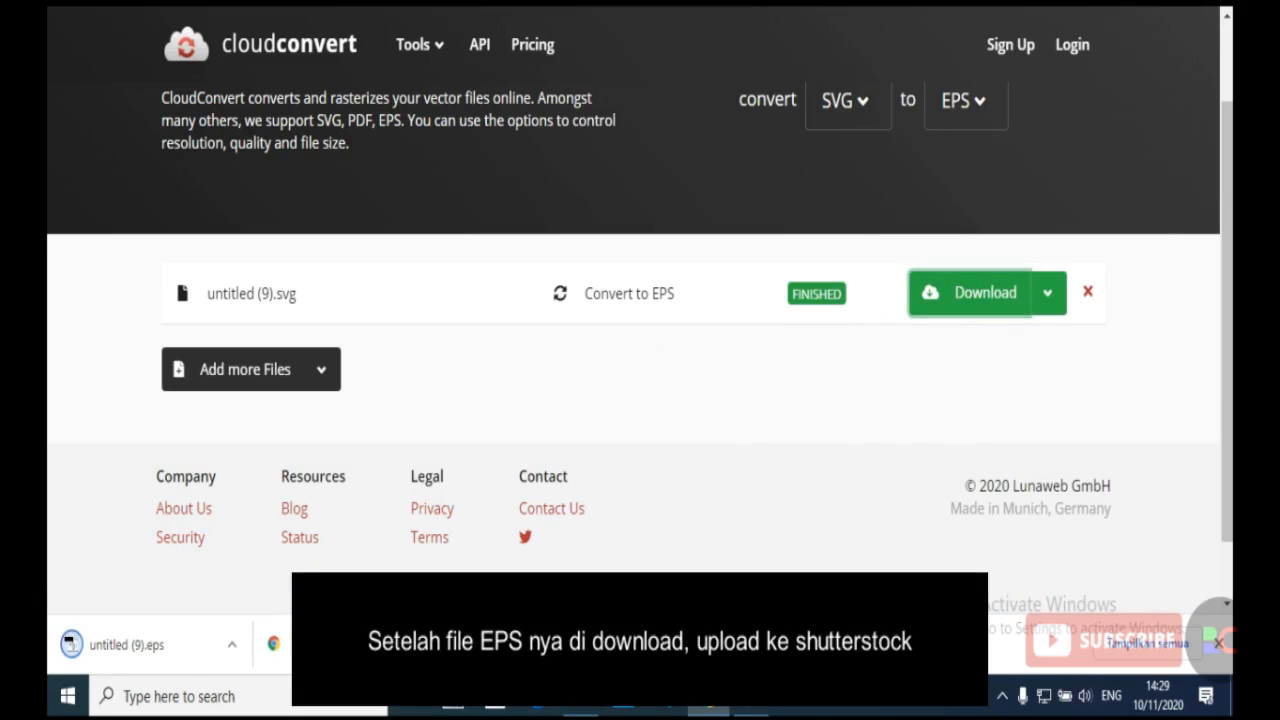
# Switch to the Shutterstock contributor site and open the page for uploading content
pyautogui.hotkey('ctrl', 'Tab')
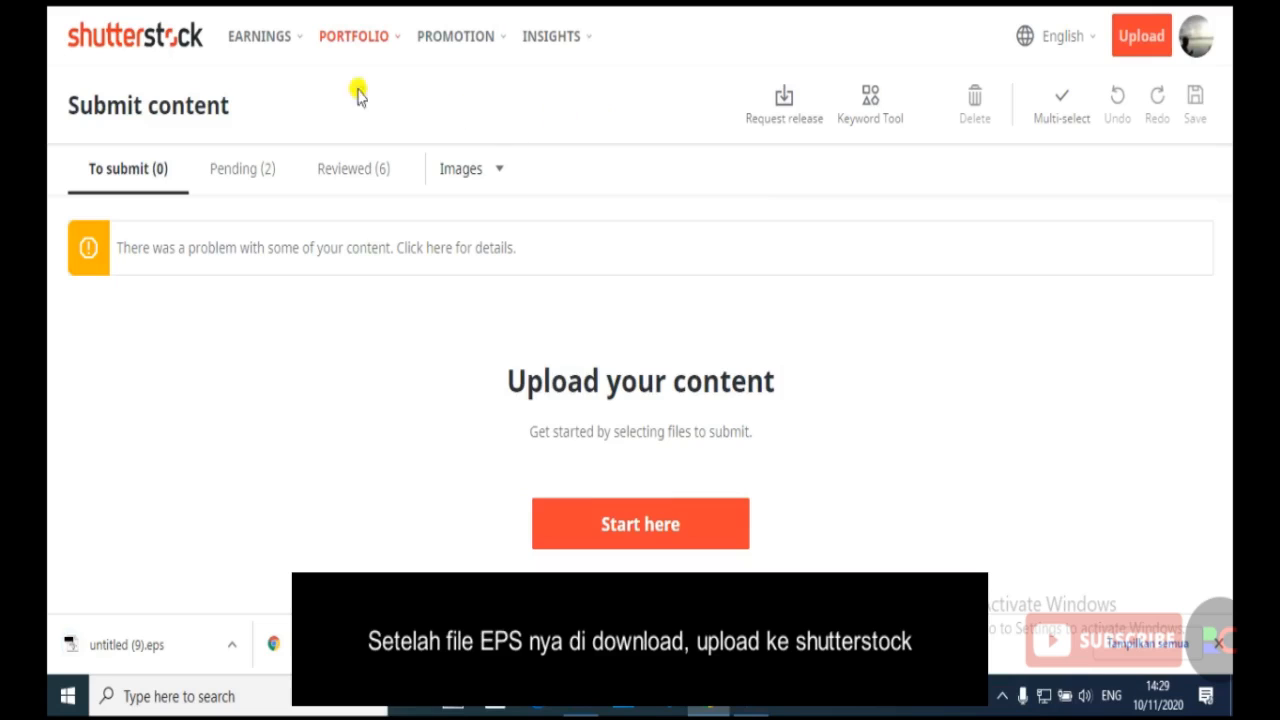
pyautogui.moveTo(260, 52)
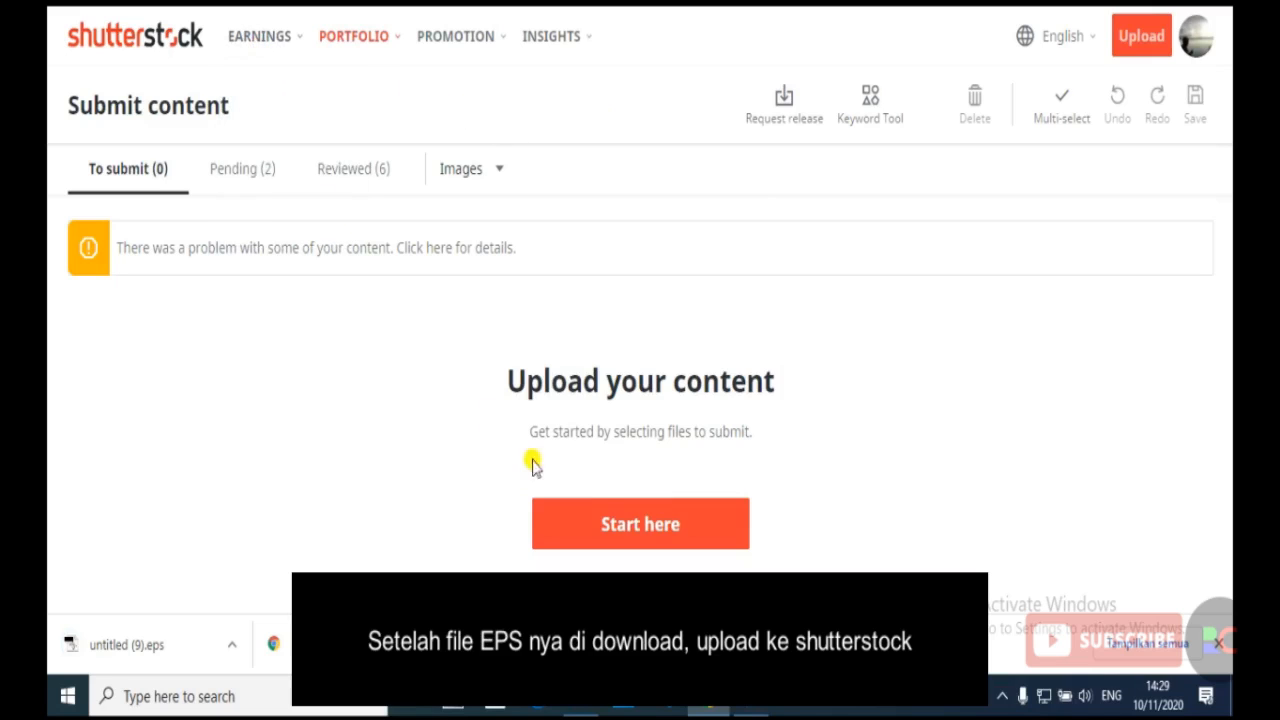
pyautogui.click(601, 508)
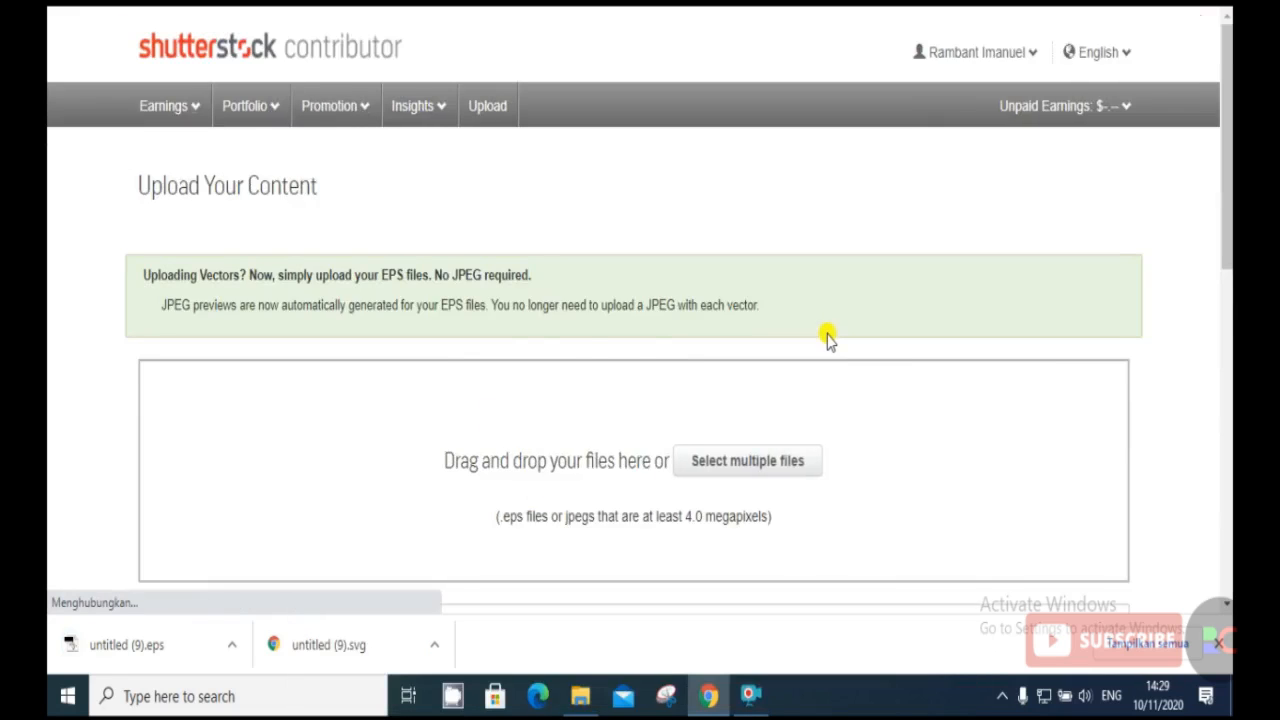
pyautogui.scroll(-1, 829, 339)
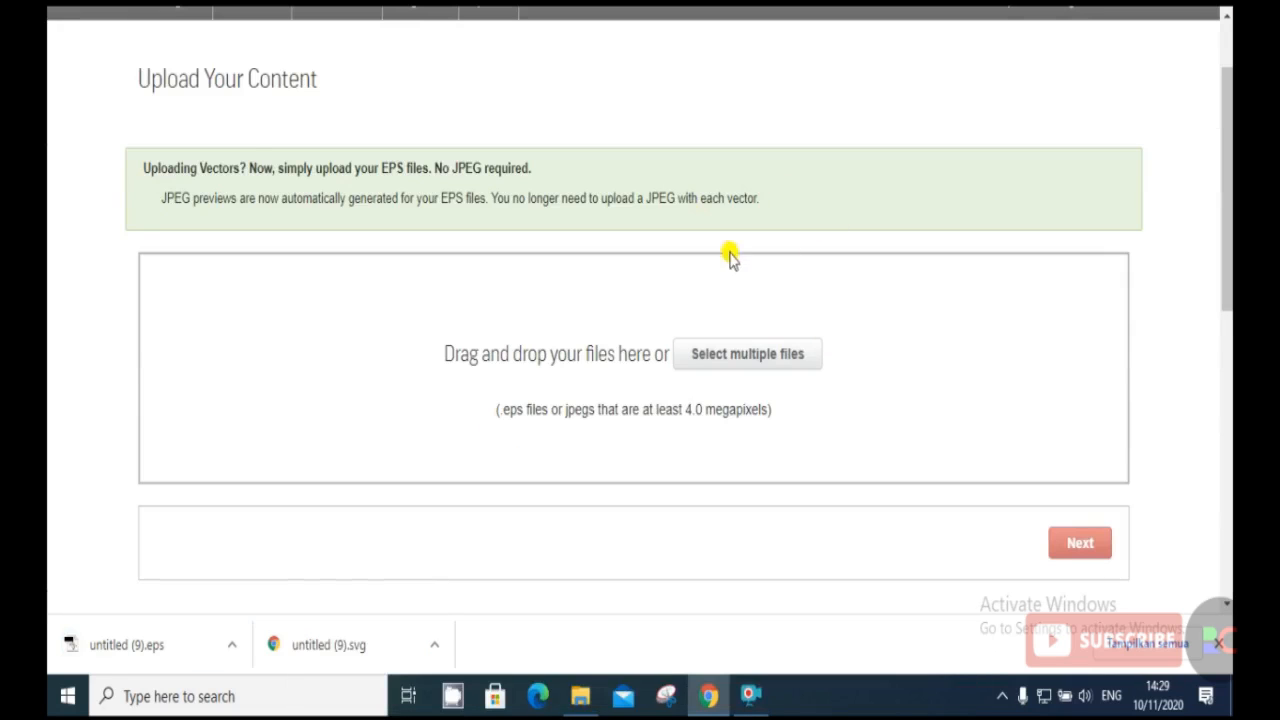
# Upload untitled (9).eps from the Downloads folder and continue to the content submission page
pyautogui.click(766, 356)
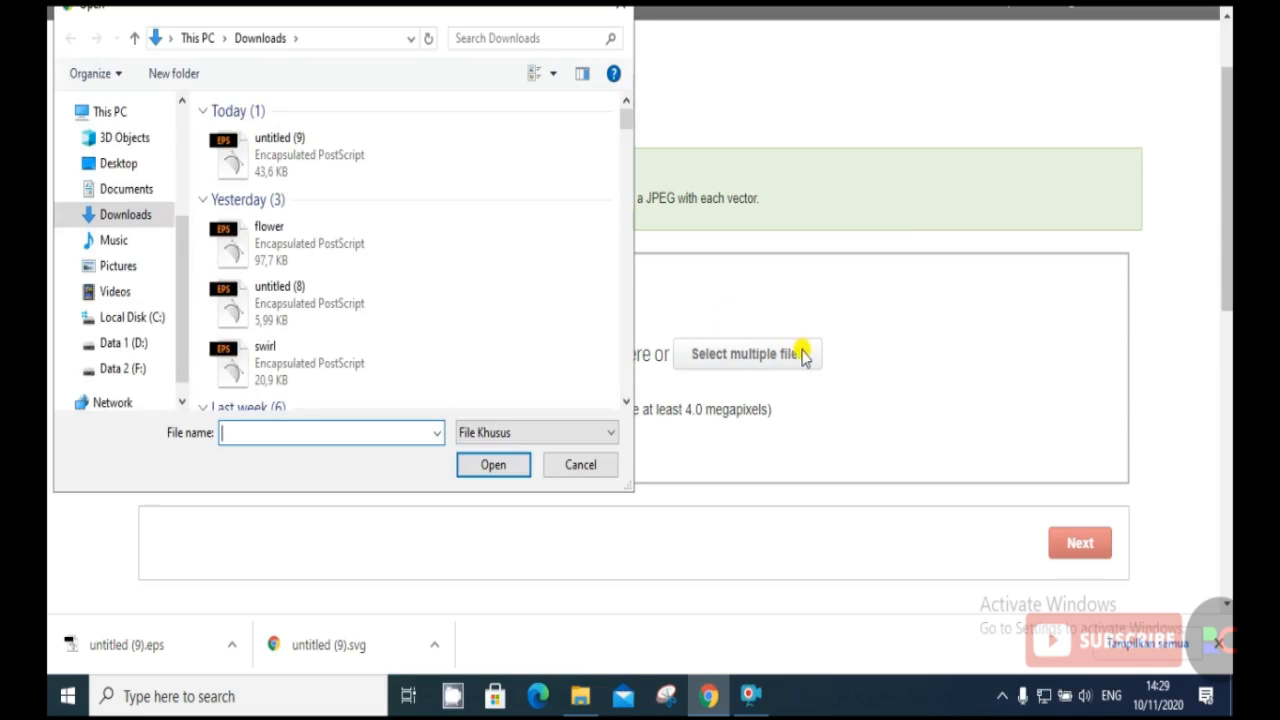
pyautogui.click(279, 166)
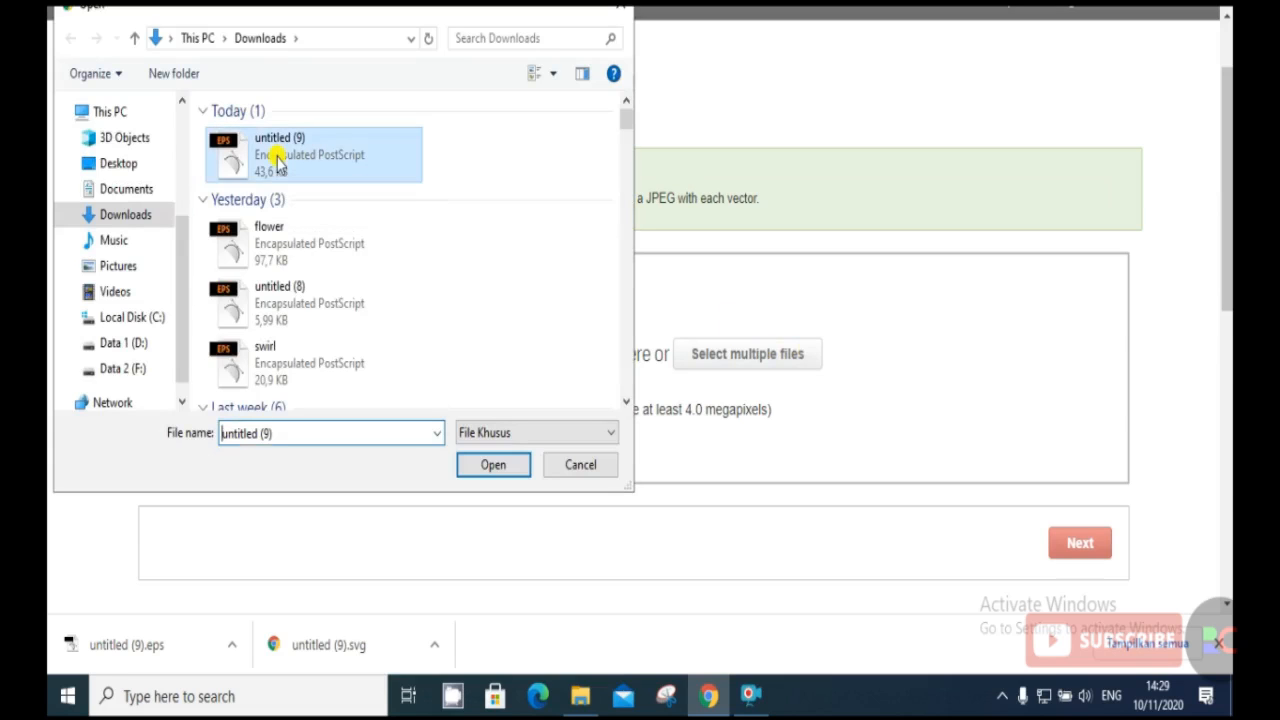
pyautogui.click(494, 465)
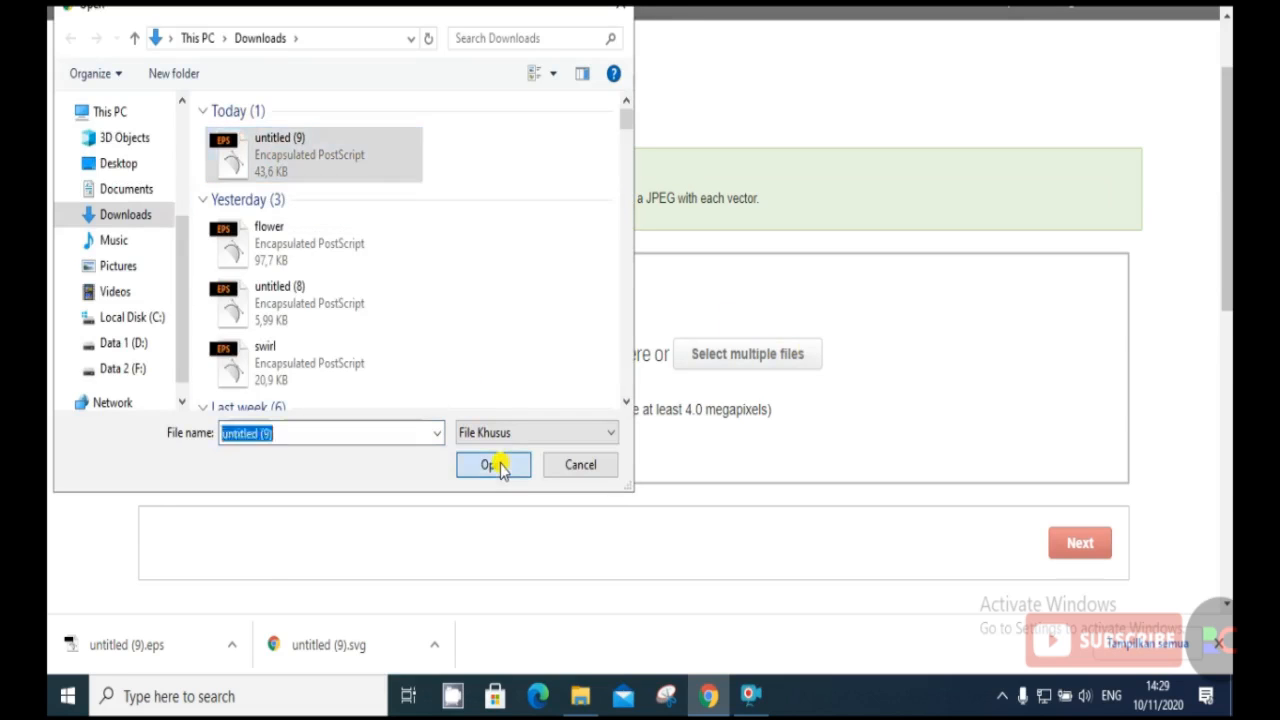
pyautogui.scroll(-2, 573, 415)
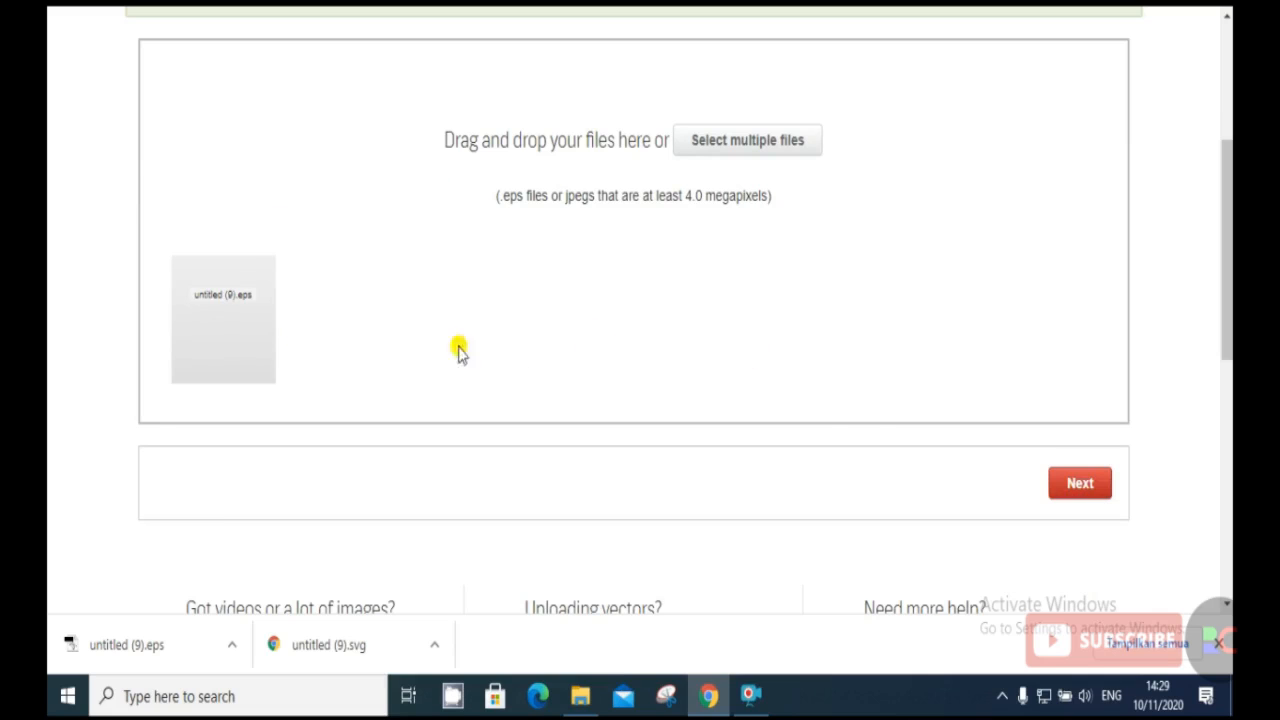
pyautogui.click(1076, 481)
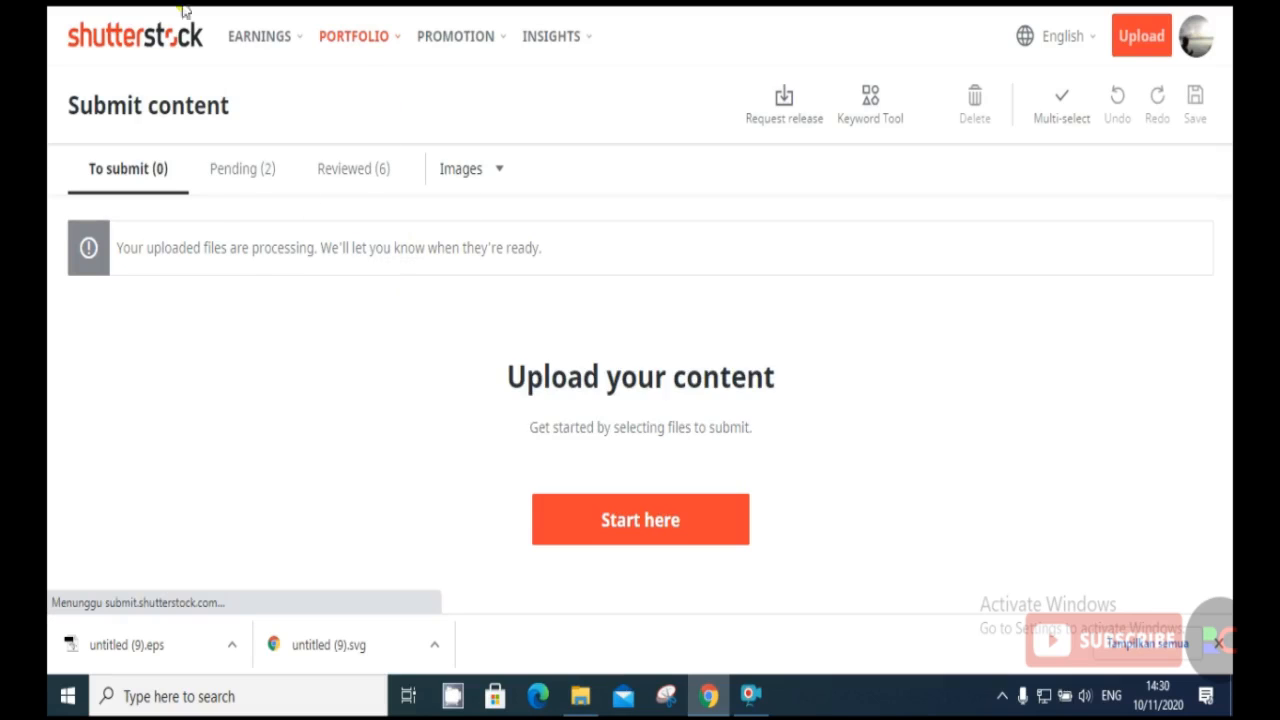
# Select the uploaded untitled (9).eps vector among the items to submit and bring up its details form
pyautogui.click(259, 36)
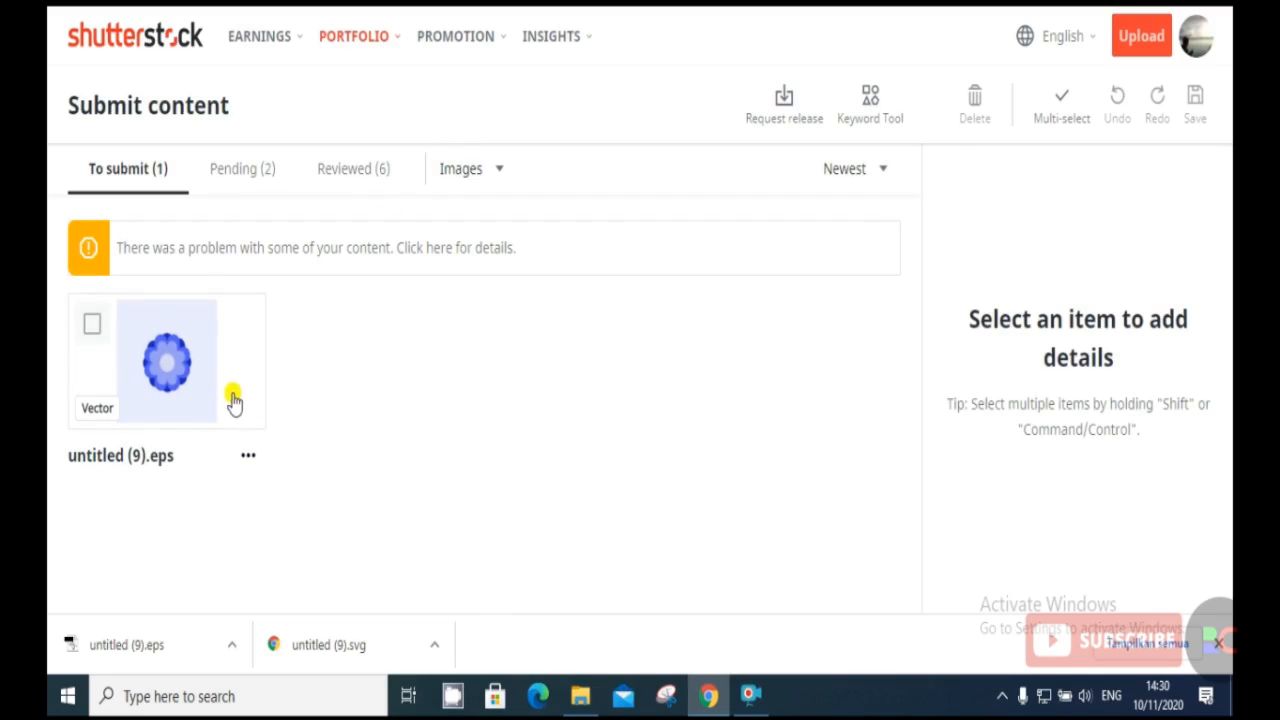
pyautogui.click(230, 398)
pyautogui.click(95, 330)
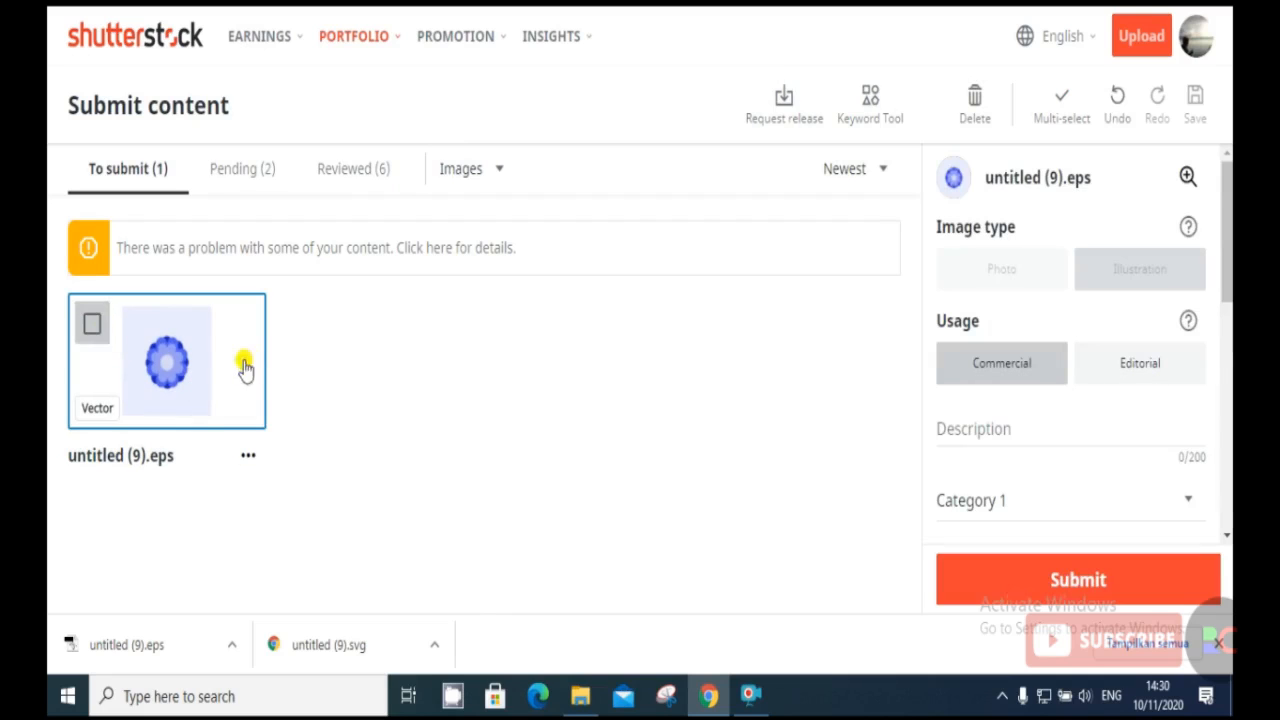
pyautogui.click(93, 336)
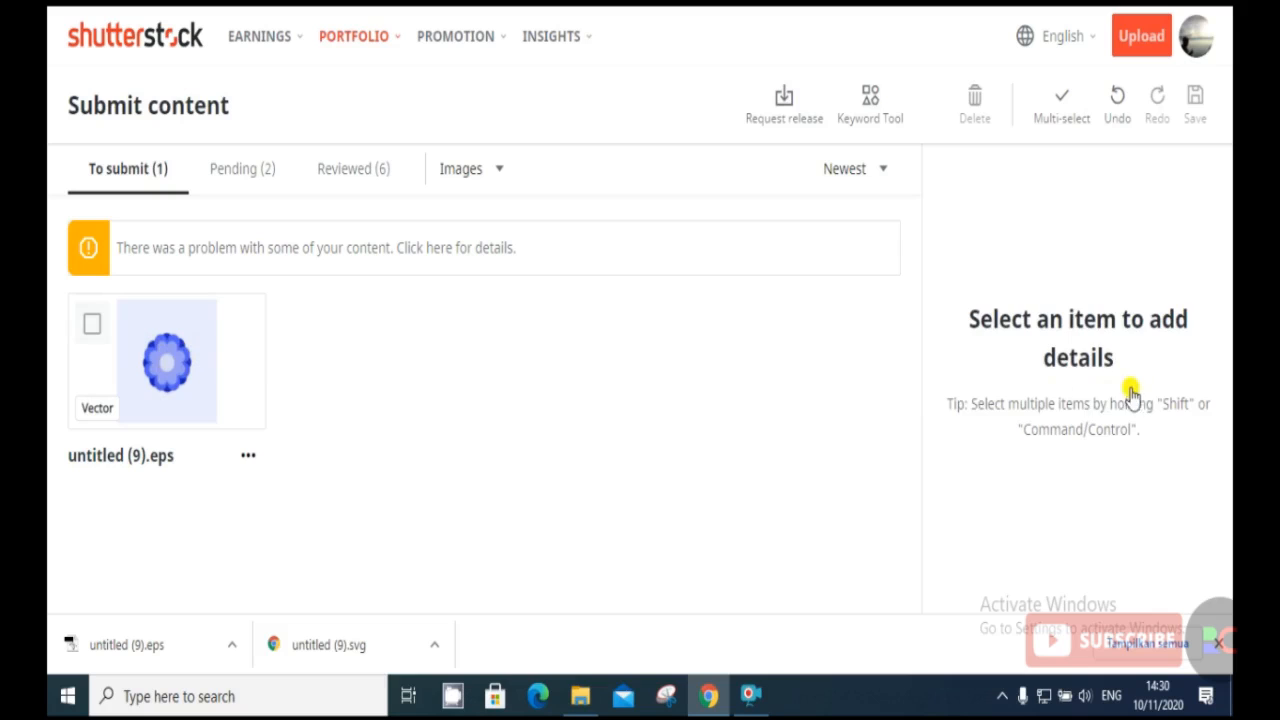
pyautogui.scroll(-2, 1130, 390)
pyautogui.scroll(2, 1120, 390)
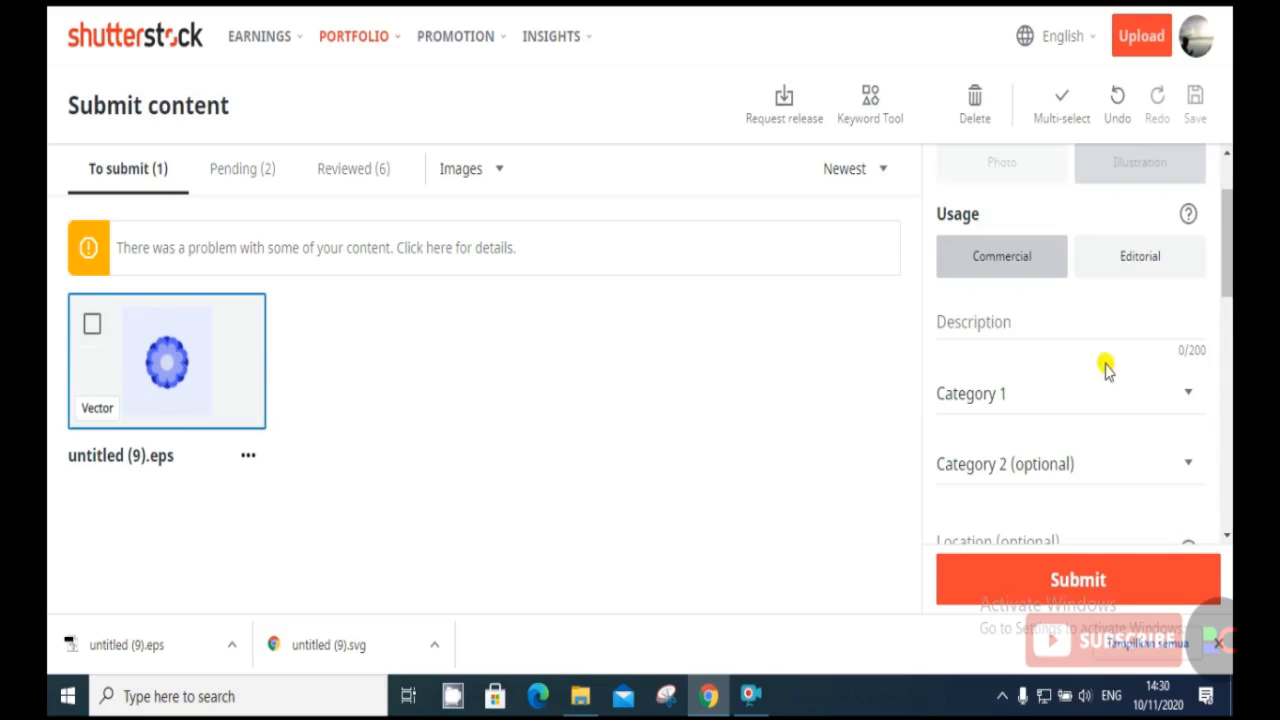
# Describe the vector as "a blue flower illustration vector design" and set its two categories to Nature and Arts
pyautogui.click(1035, 324)
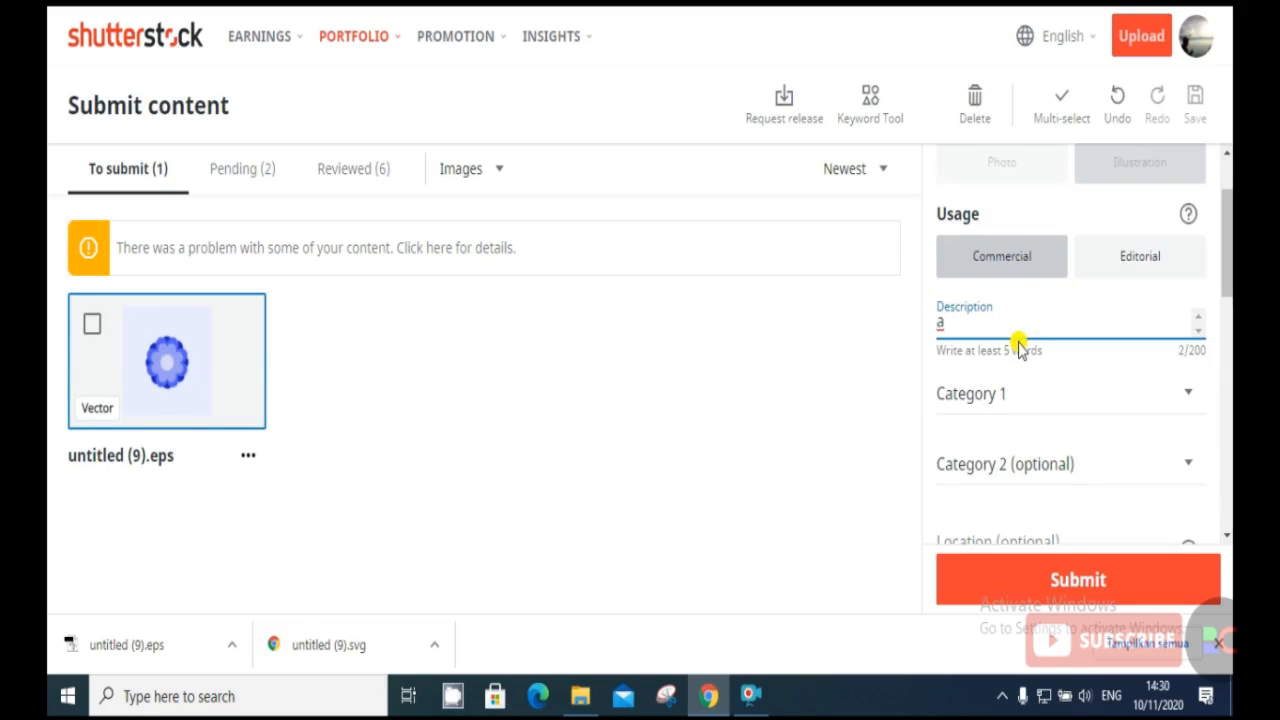
pyautogui.write('a blue flower illustration vector design')
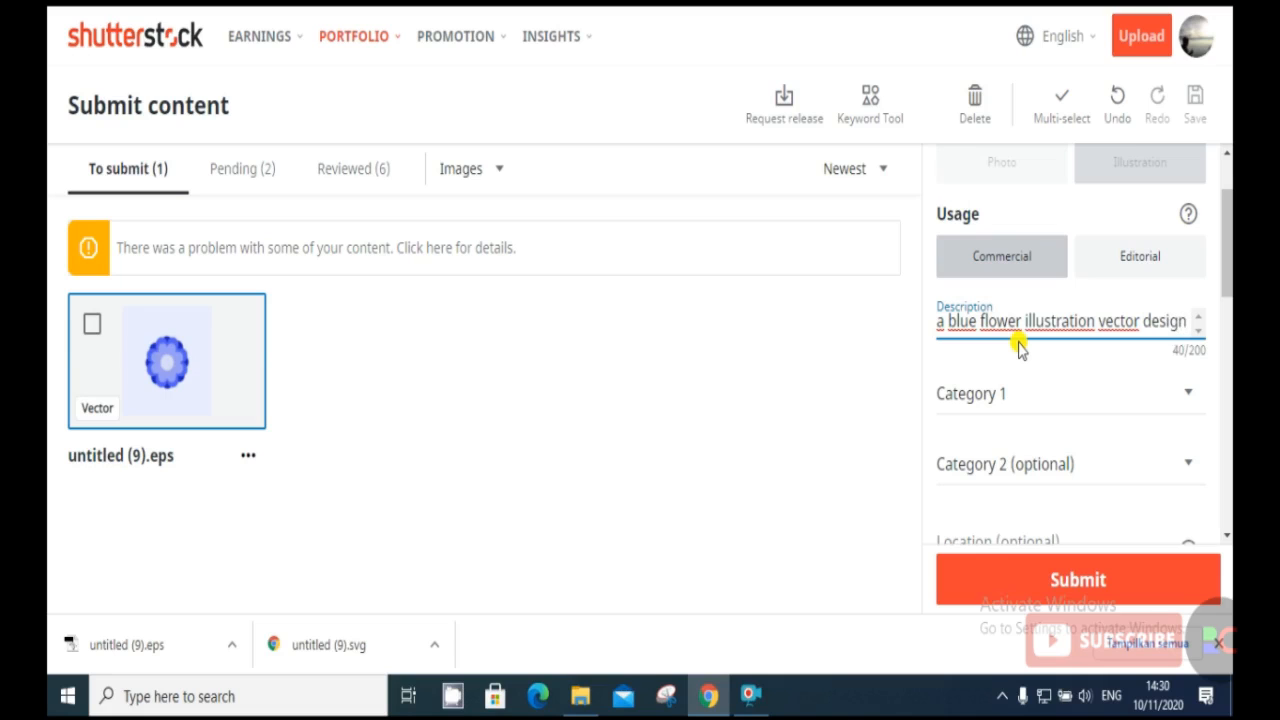
pyautogui.click(1082, 398)
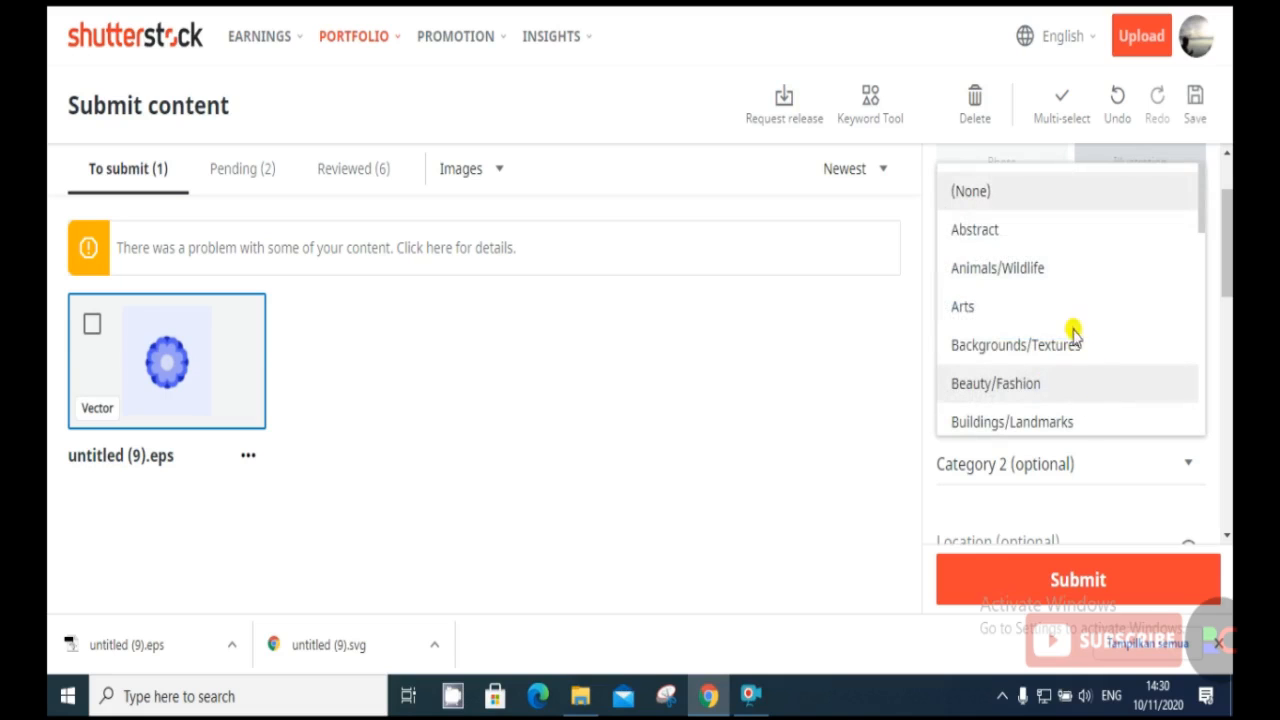
pyautogui.scroll(-1, 1035, 310)
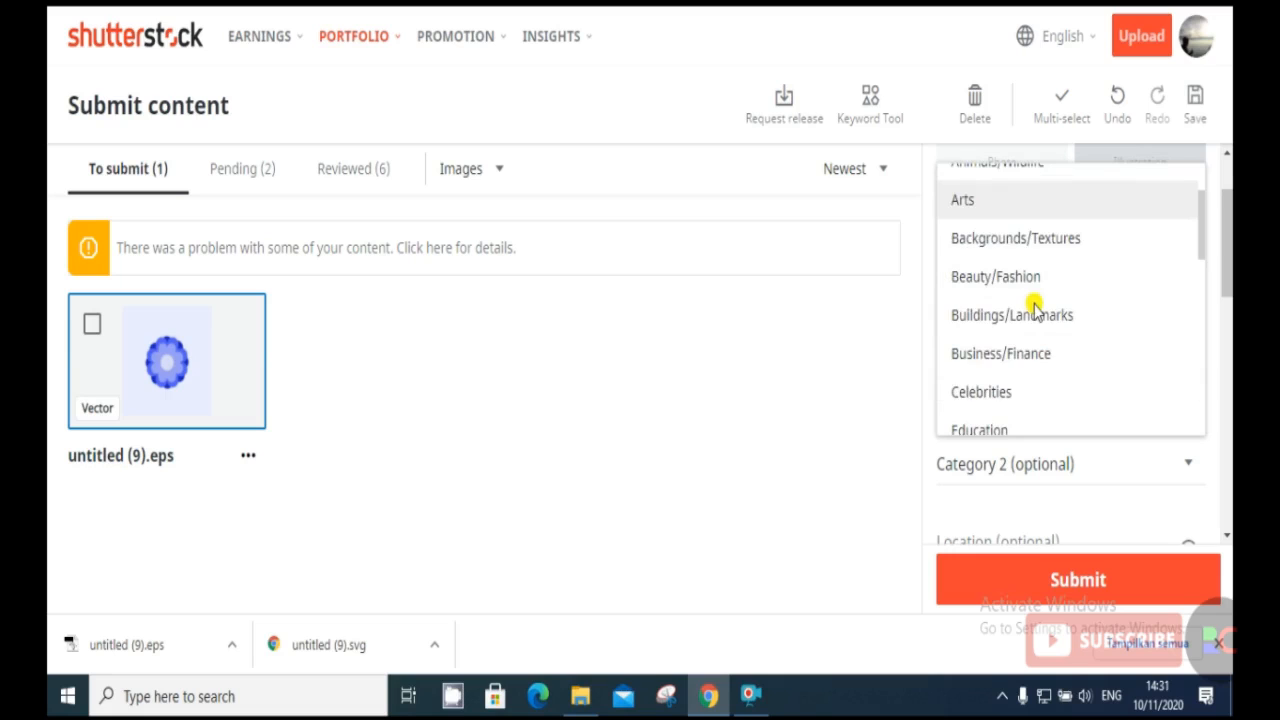
pyautogui.scroll(-2, 1035, 310)
pyautogui.scroll(-2, 1035, 310)
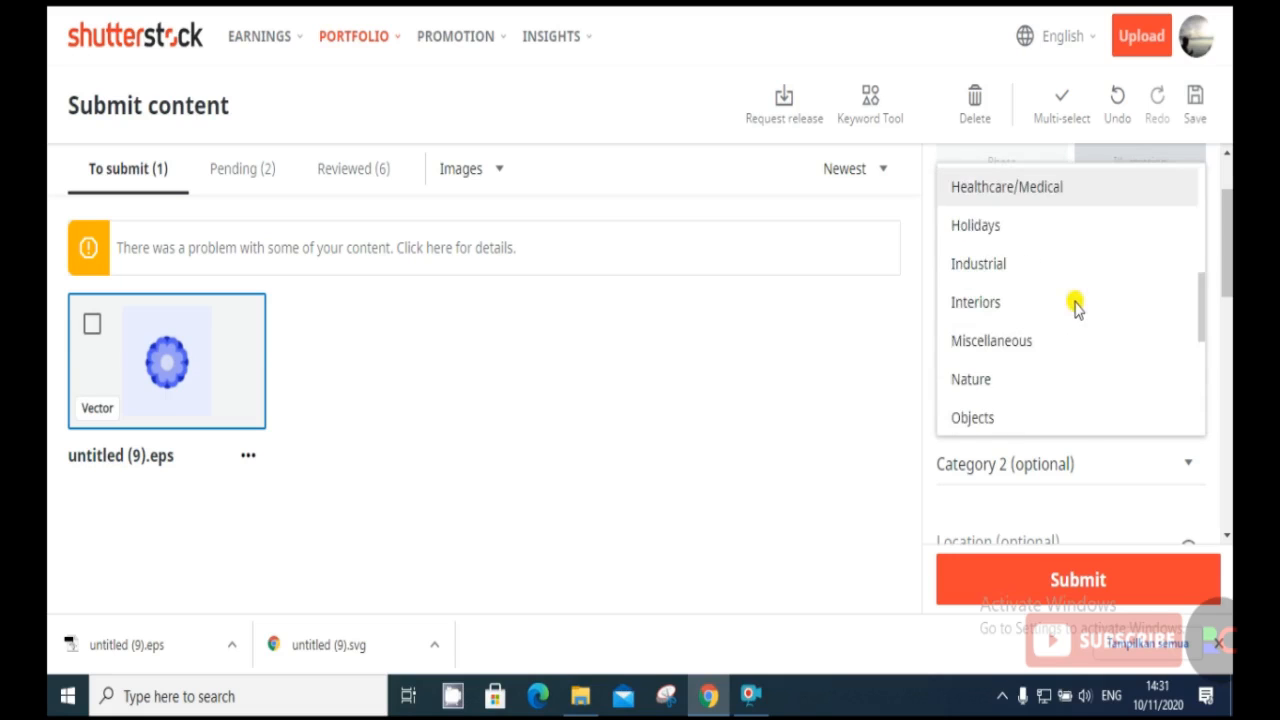
pyautogui.click(1038, 287)
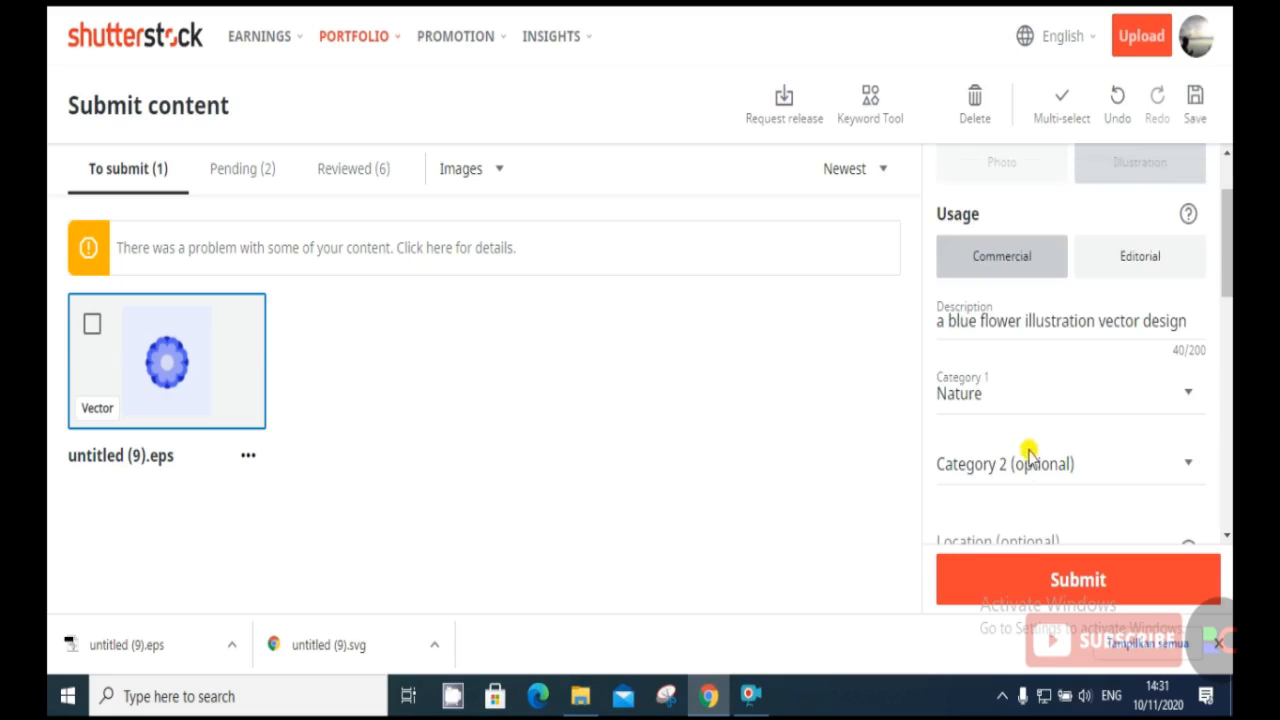
pyautogui.click(1058, 463)
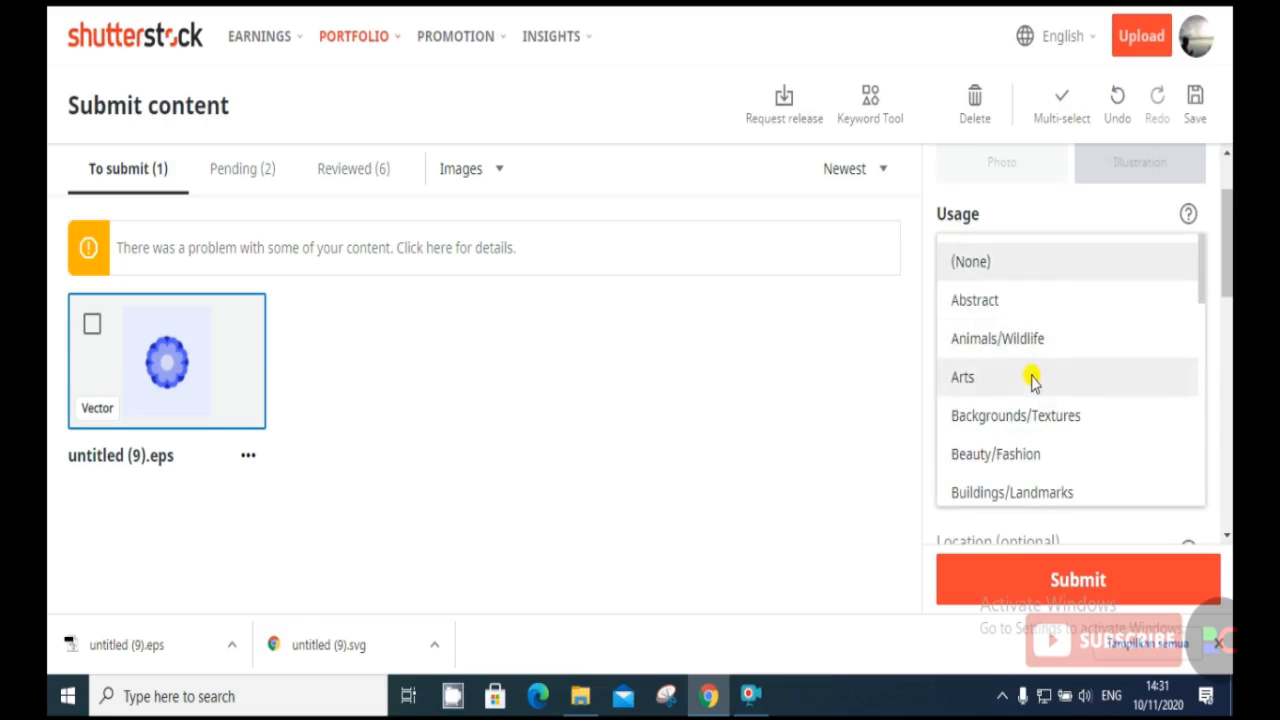
pyautogui.click(1071, 383)
# Add all the suggested keywords to untitled (9).eps and submit it for review
pyautogui.scroll(-5, 1046, 386)
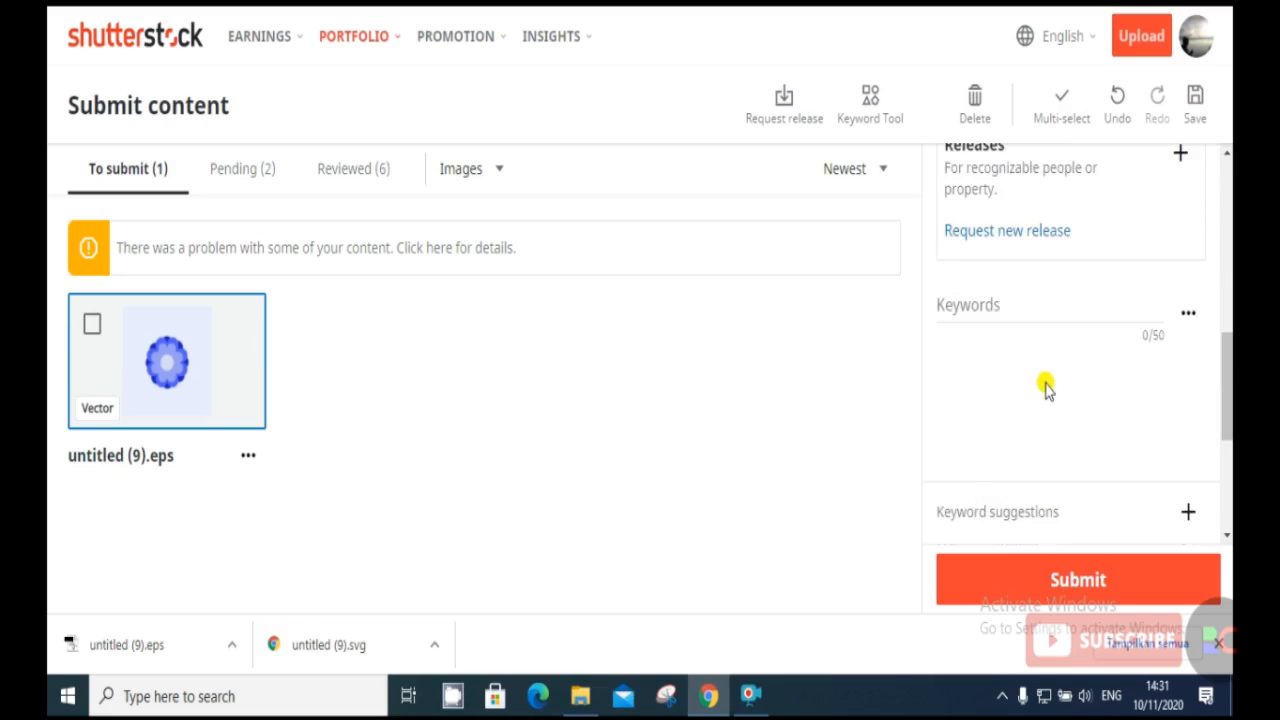
pyautogui.scroll(-1, 1048, 360)
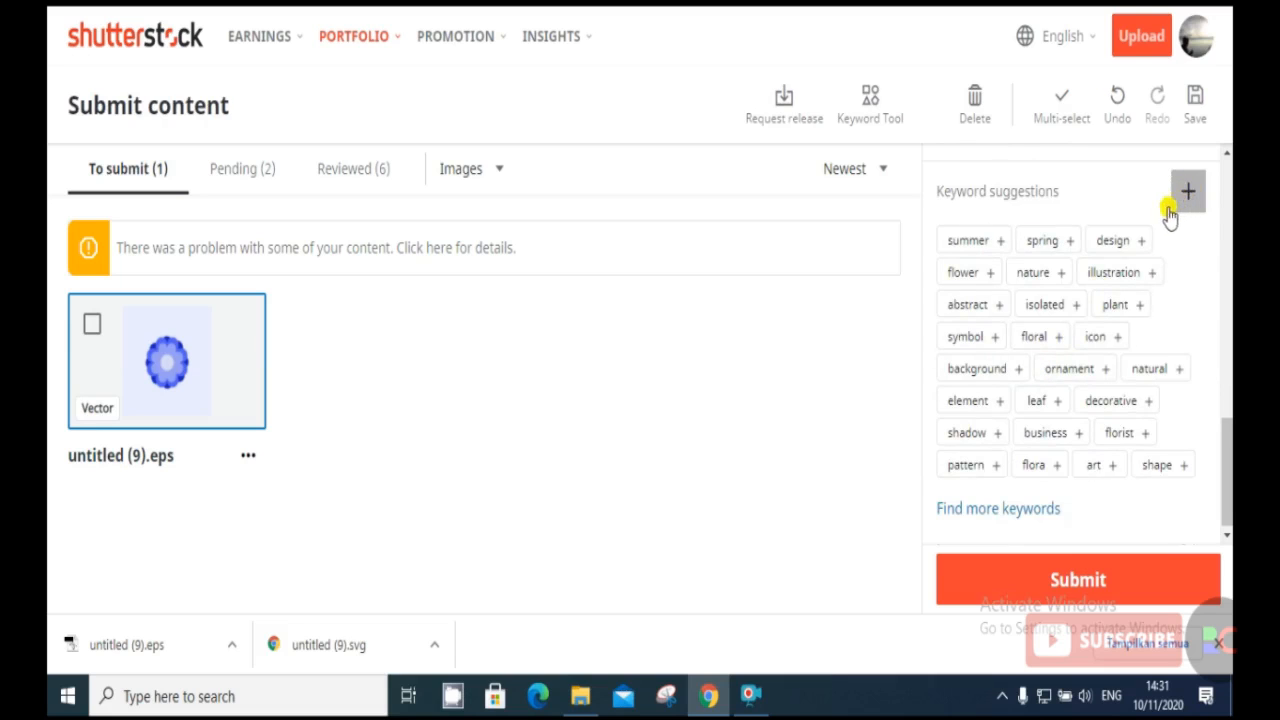
pyautogui.click(1172, 203)
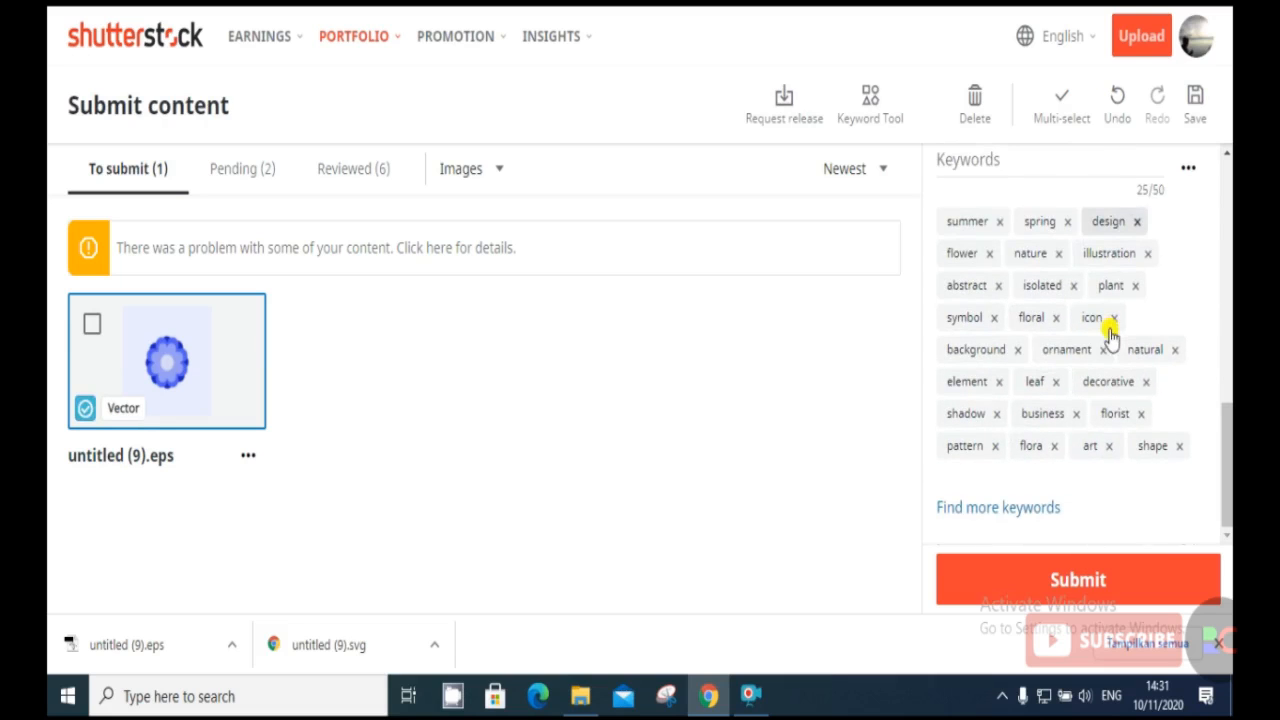
pyautogui.click(1057, 578)
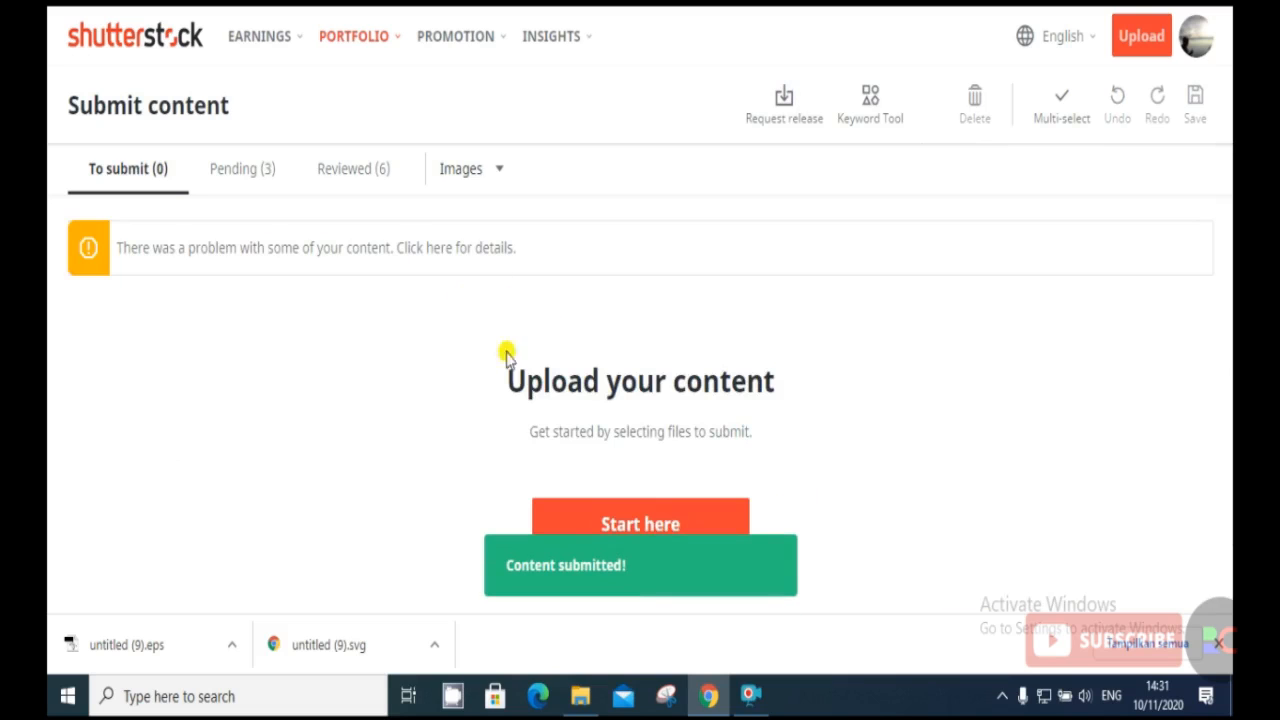
# View the pending submissions and select the blue flower vector untitled (9).eps
pyautogui.click(243, 187)
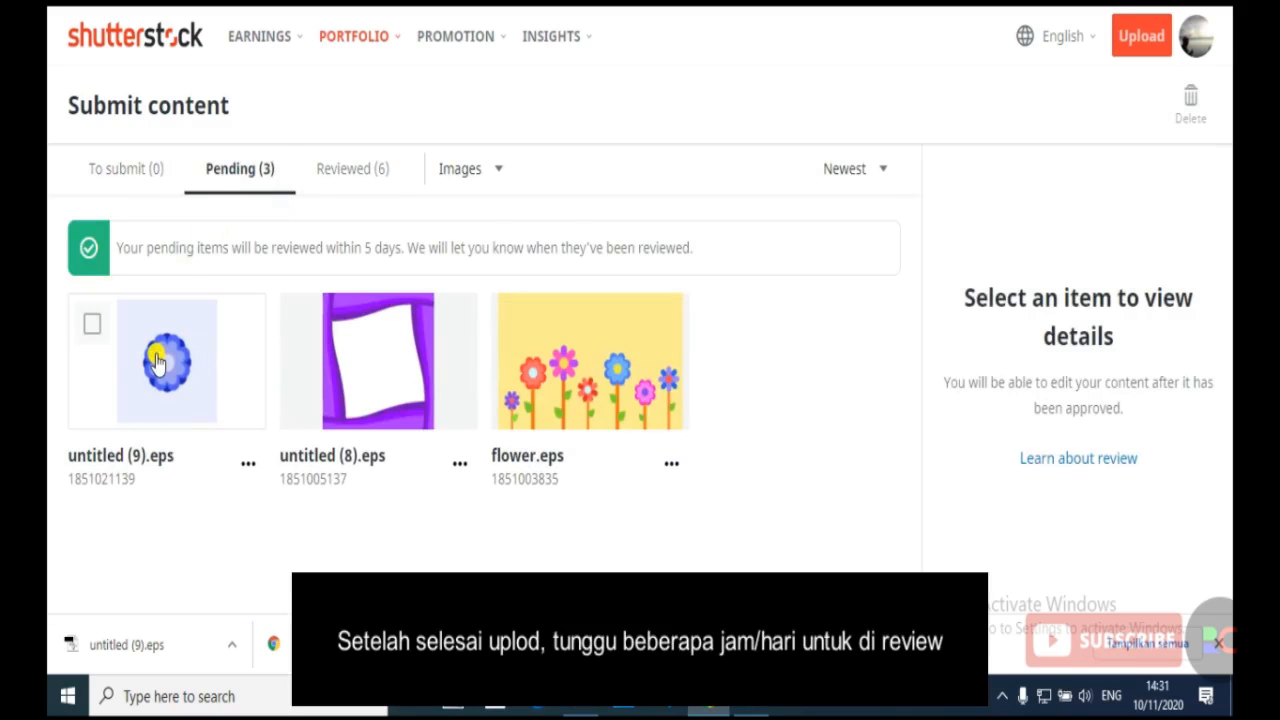
pyautogui.click(155, 362)
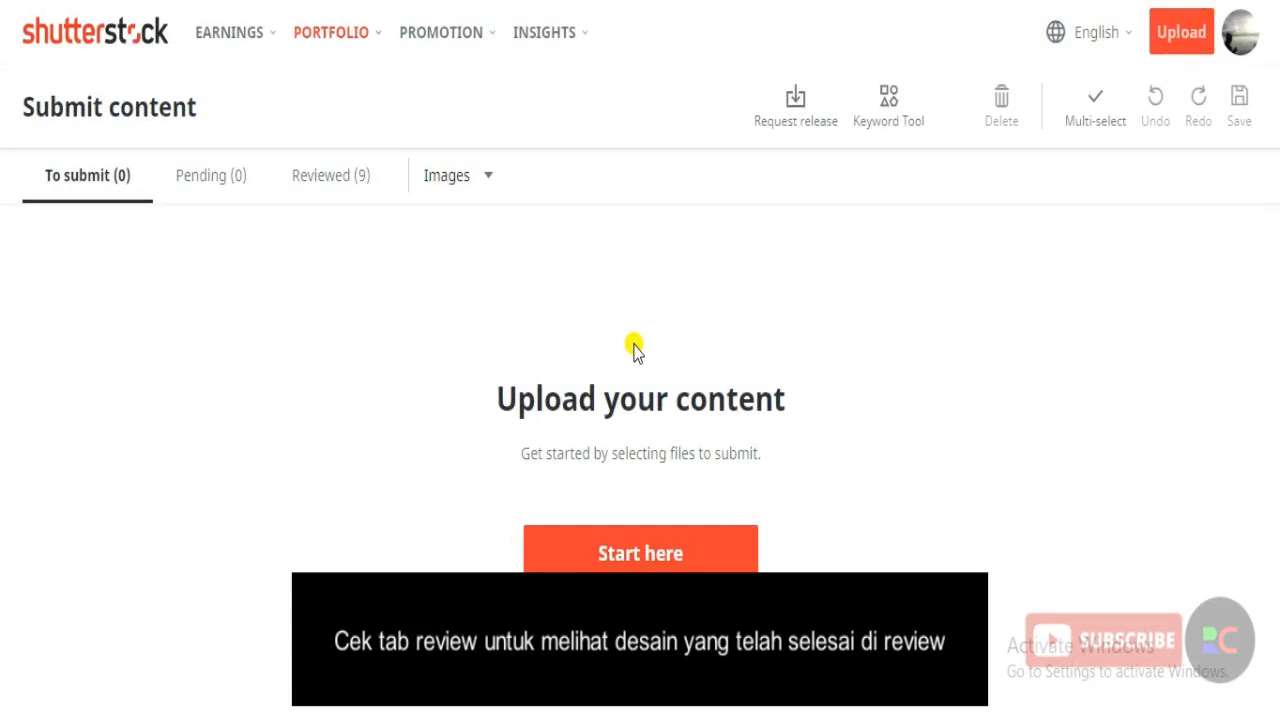
# Check the review status of untitled (9).eps among the reviewed content and show its details
pyautogui.click(341, 183)
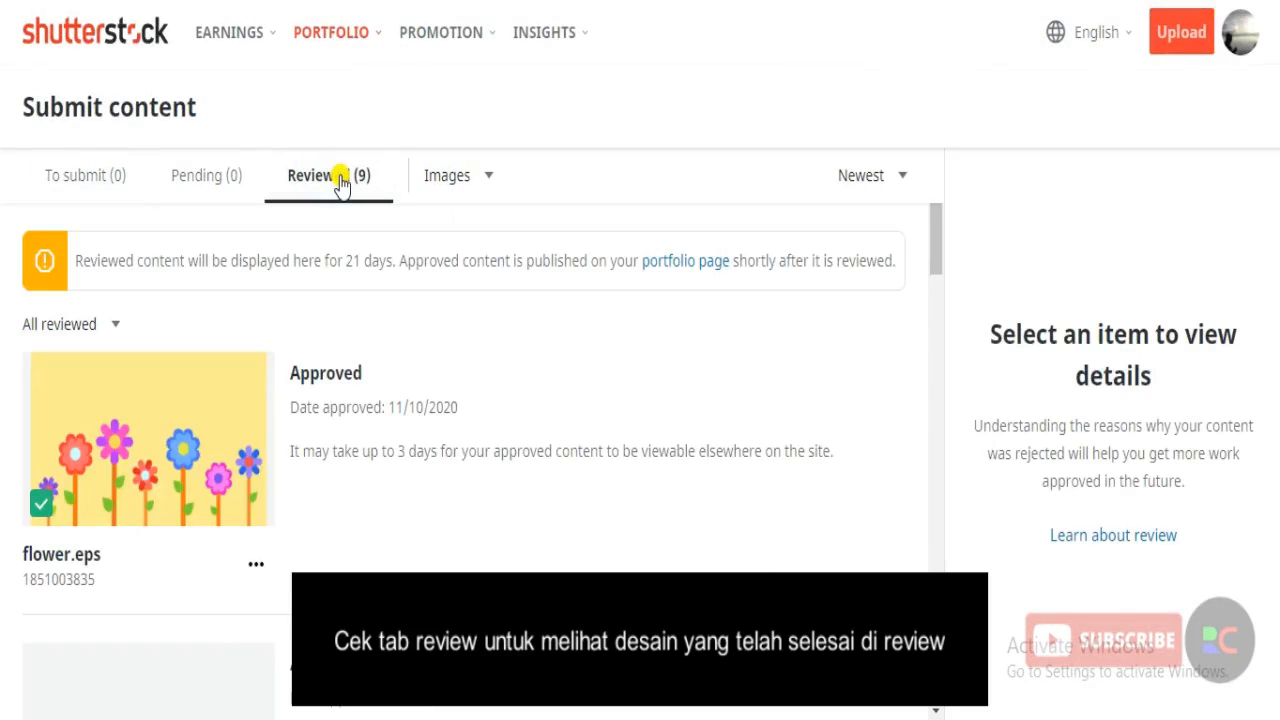
pyautogui.scroll(-3, 400, 320)
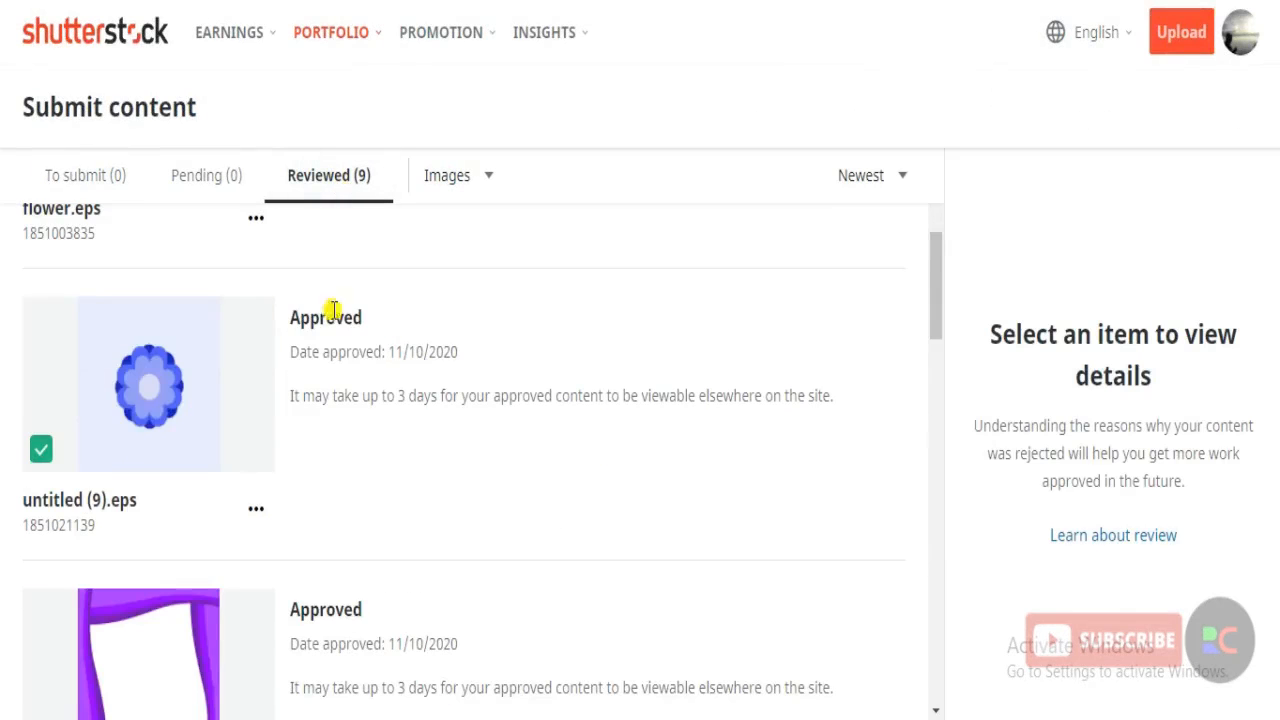
pyautogui.moveTo(206, 371)
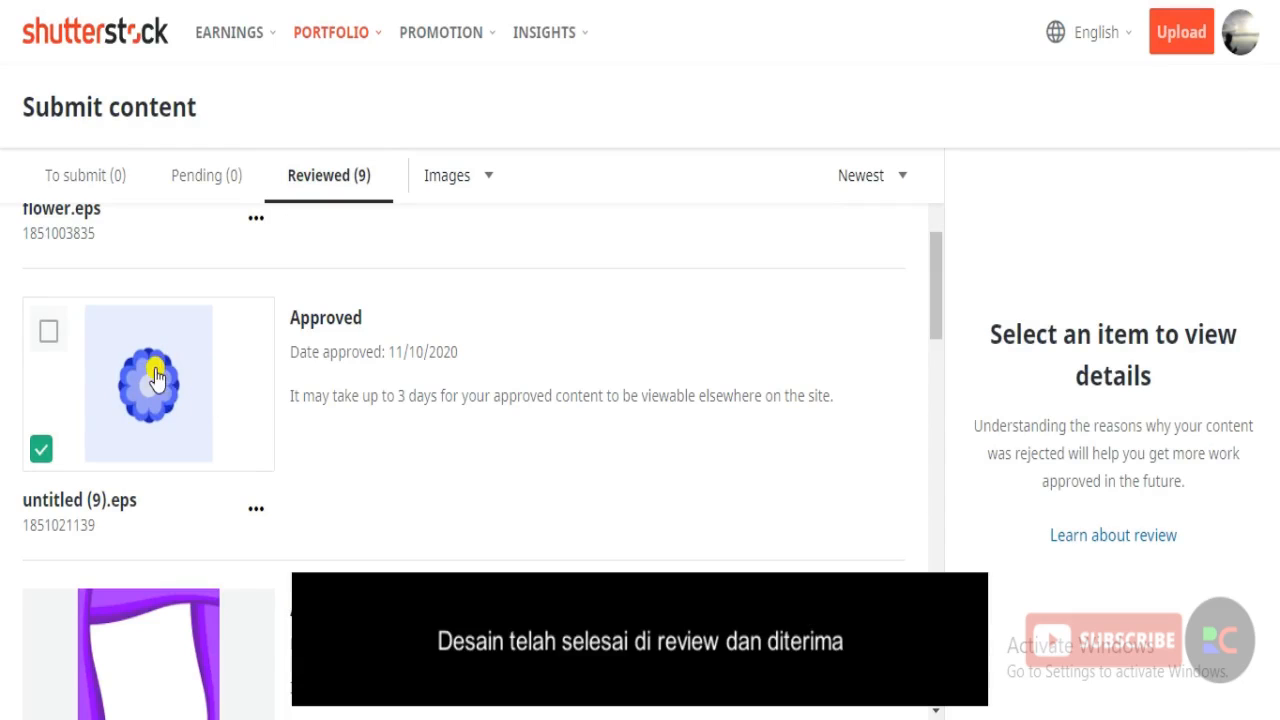
pyautogui.click(200, 414)
# Open the large preview of untitled (9).eps and inspect the flower enlarged and at fitted size
pyautogui.click(256, 508)
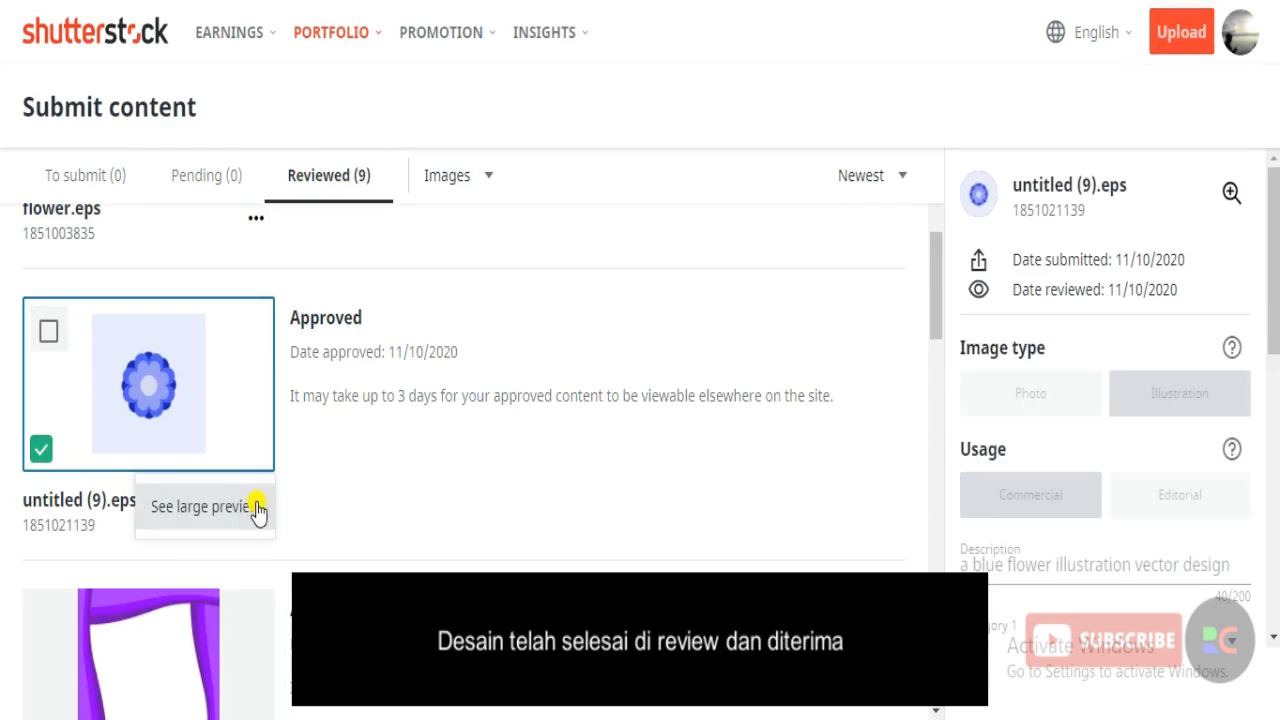
pyautogui.click(255, 508)
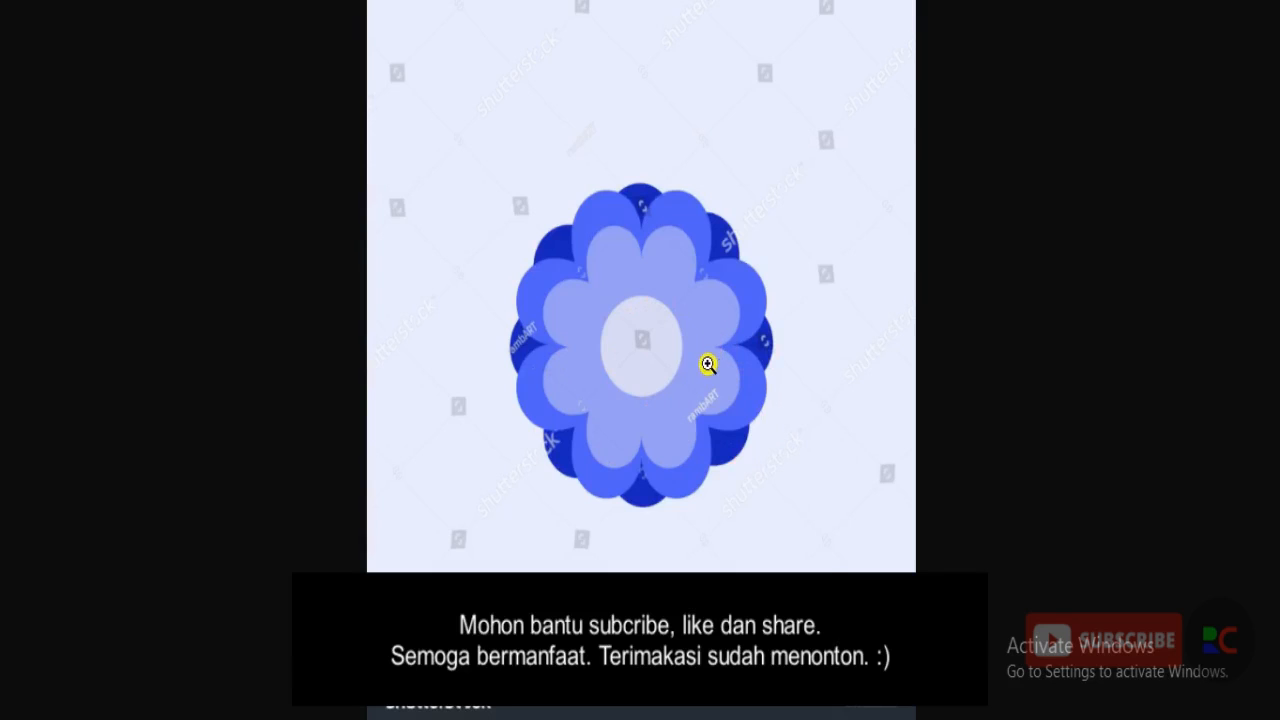
pyautogui.click(678, 359)
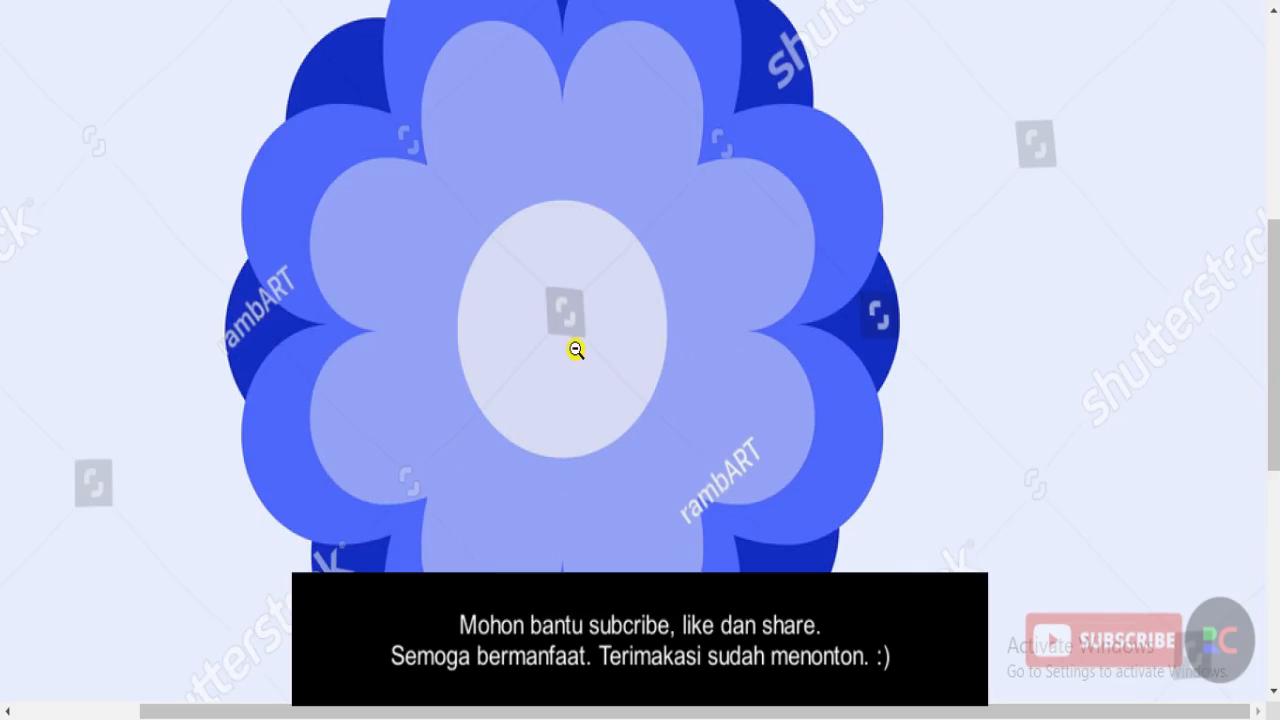
pyautogui.click(610, 348)
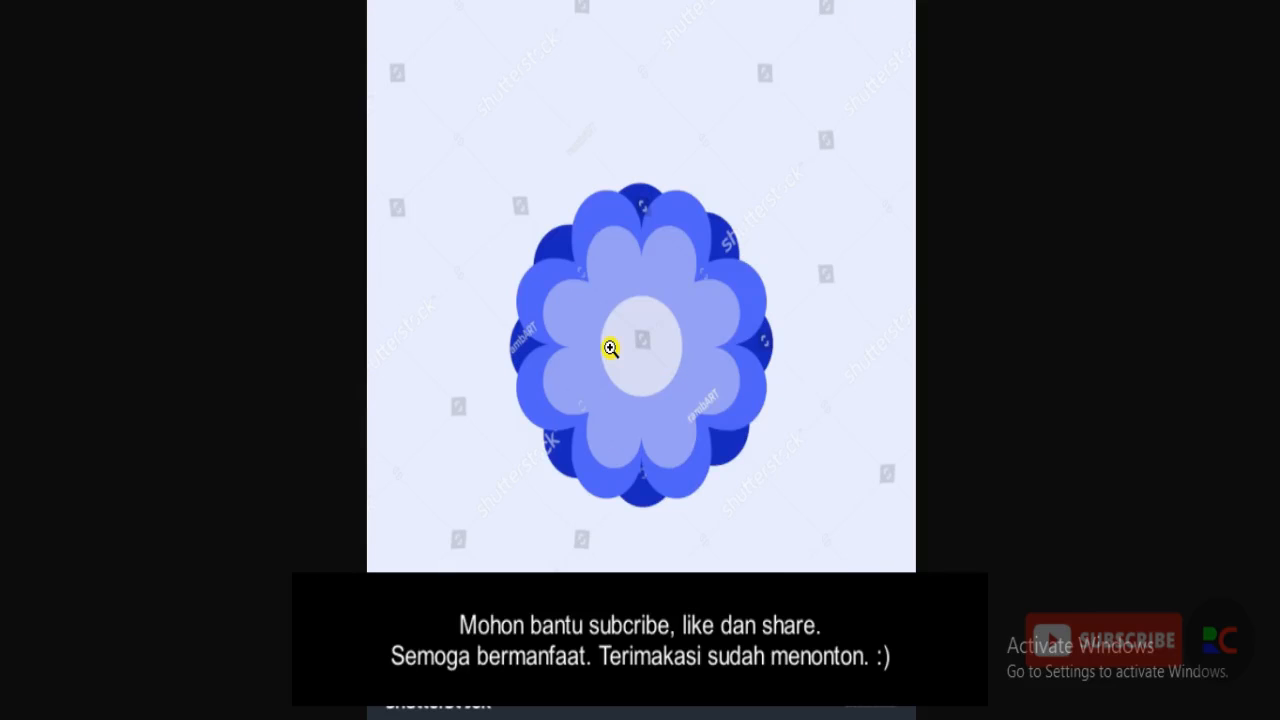